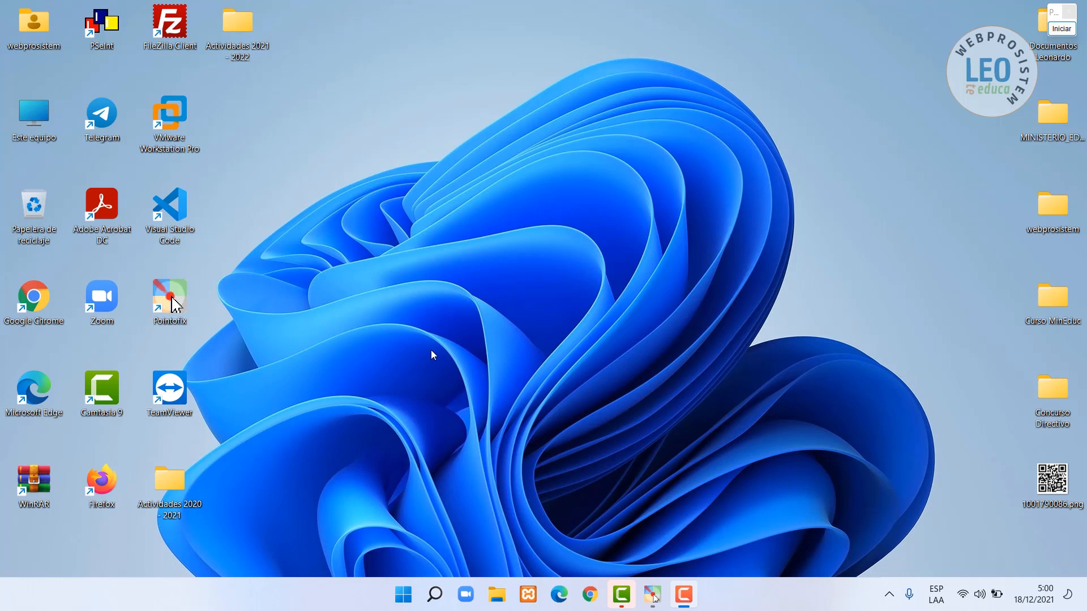
- Start Apache (ports 80, 443) and MySQL (port 3306) in the XAMPP Control Panel
click(530, 594)
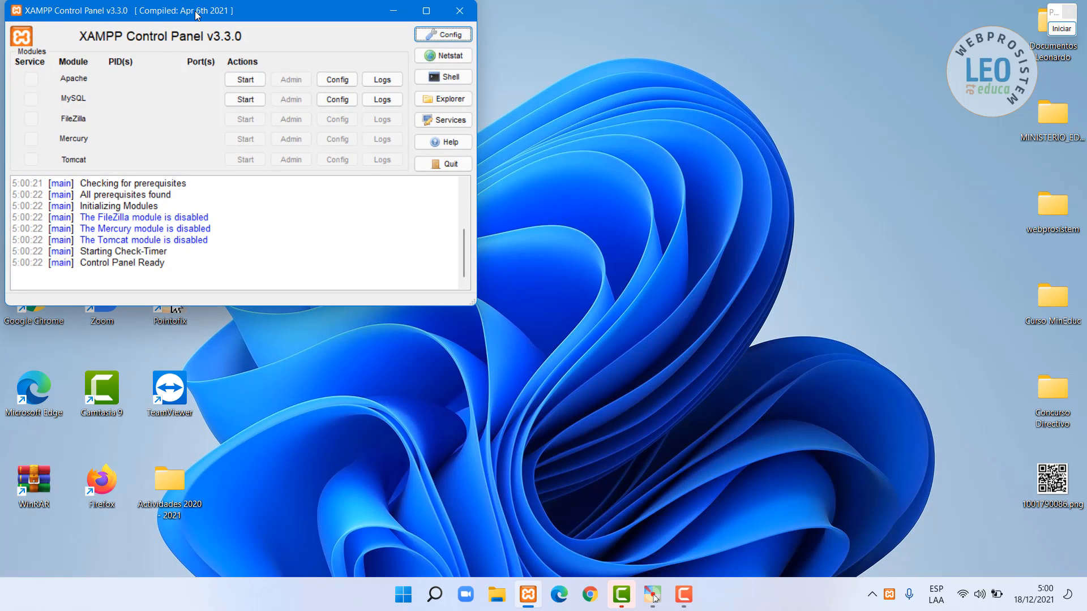
drag(210, 15, 488, 85)
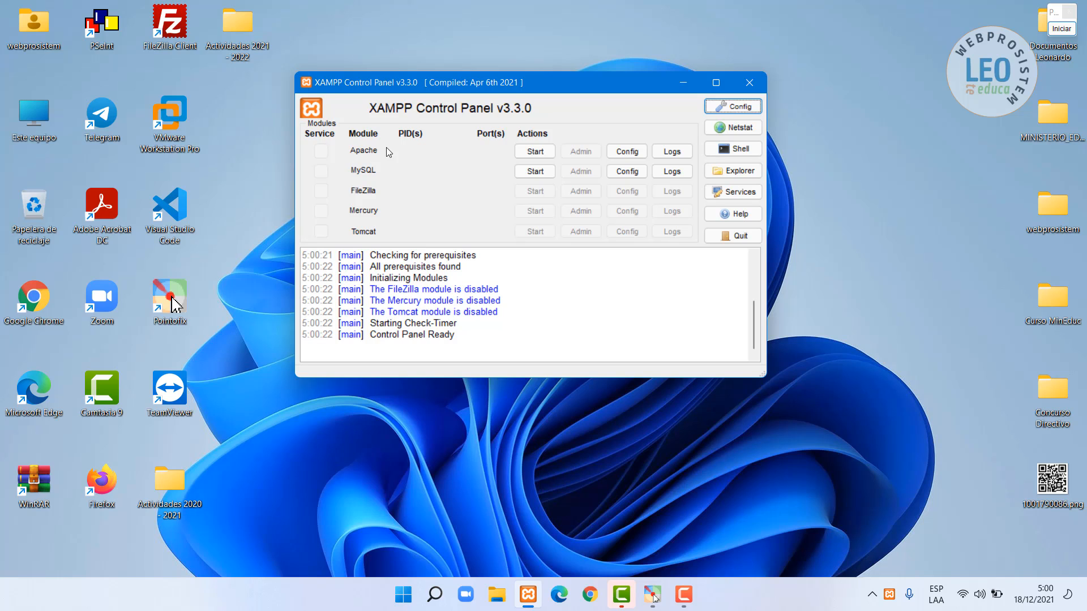
click(536, 153)
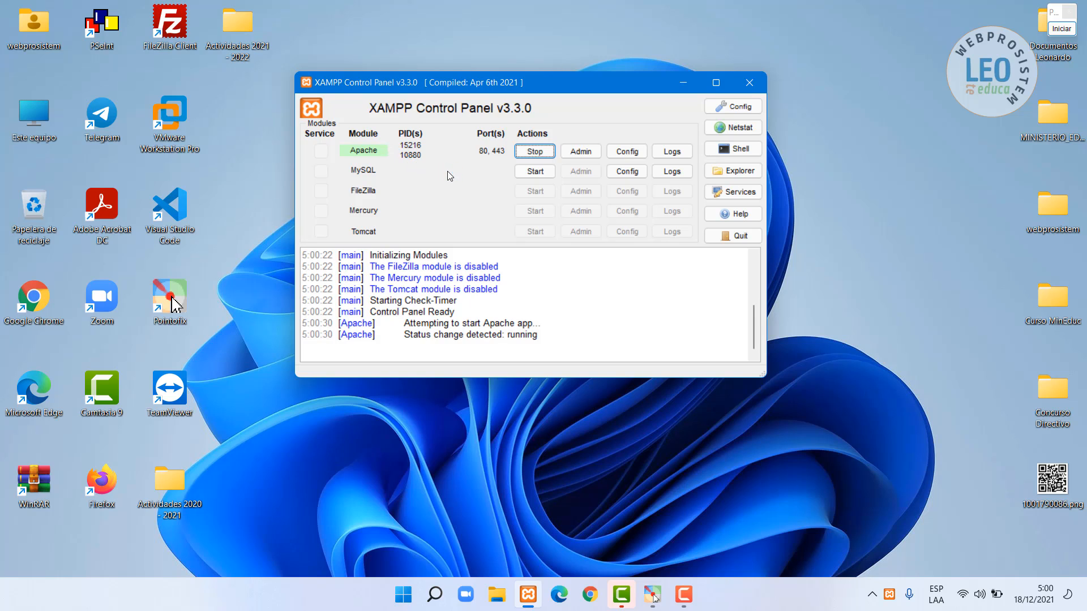
click(534, 172)
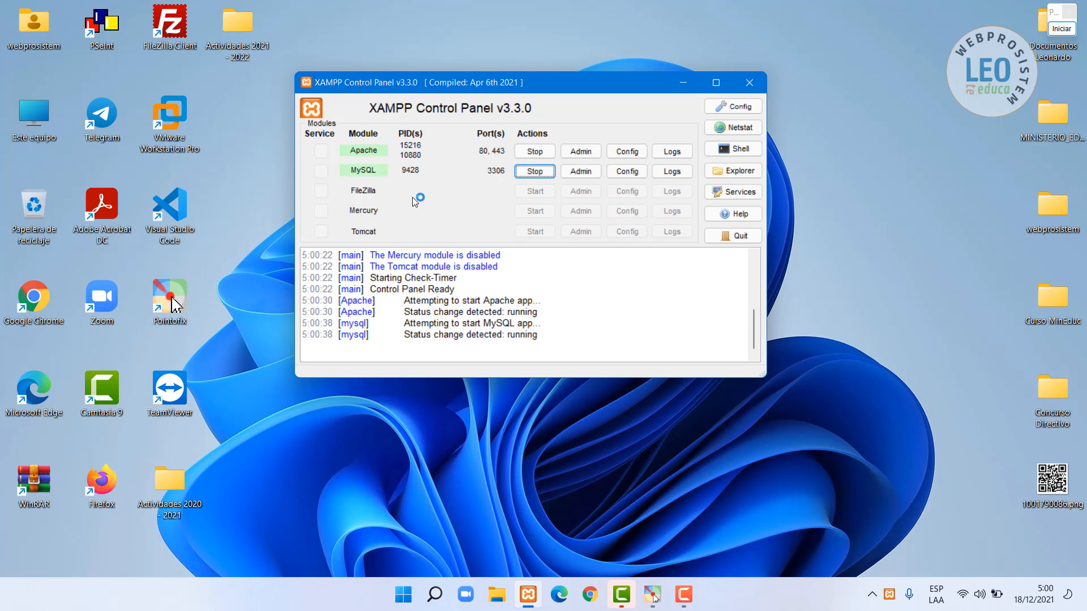
click(1061, 28)
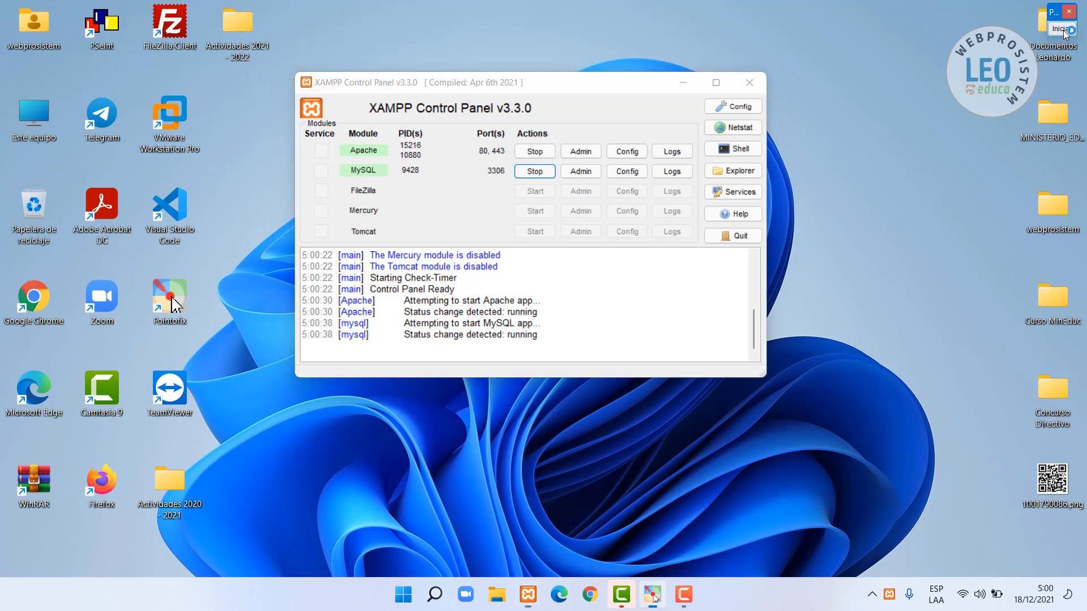
- Circle the running Apache and MySQL modules and ports, then close XAMPP Control Panel
click(1054, 42)
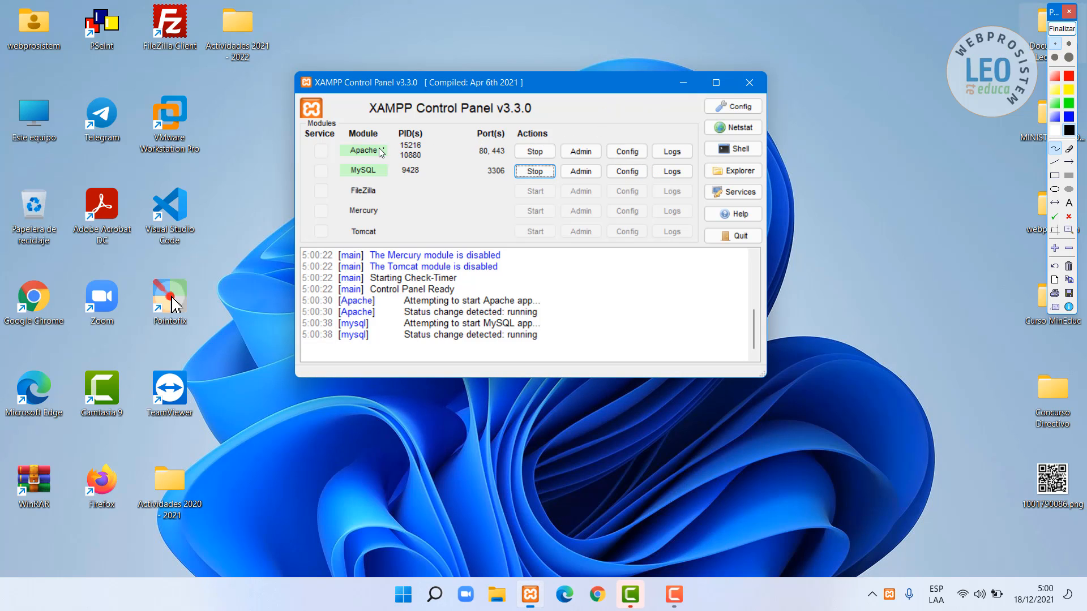
mouse_move(357, 142)
mouse_down()
mouse_move(343, 148)
mouse_move(376, 171)
mouse_move(392, 146)
mouse_move(357, 146)
mouse_move(340, 171)
mouse_move(373, 183)
mouse_move(392, 171)
mouse_up()
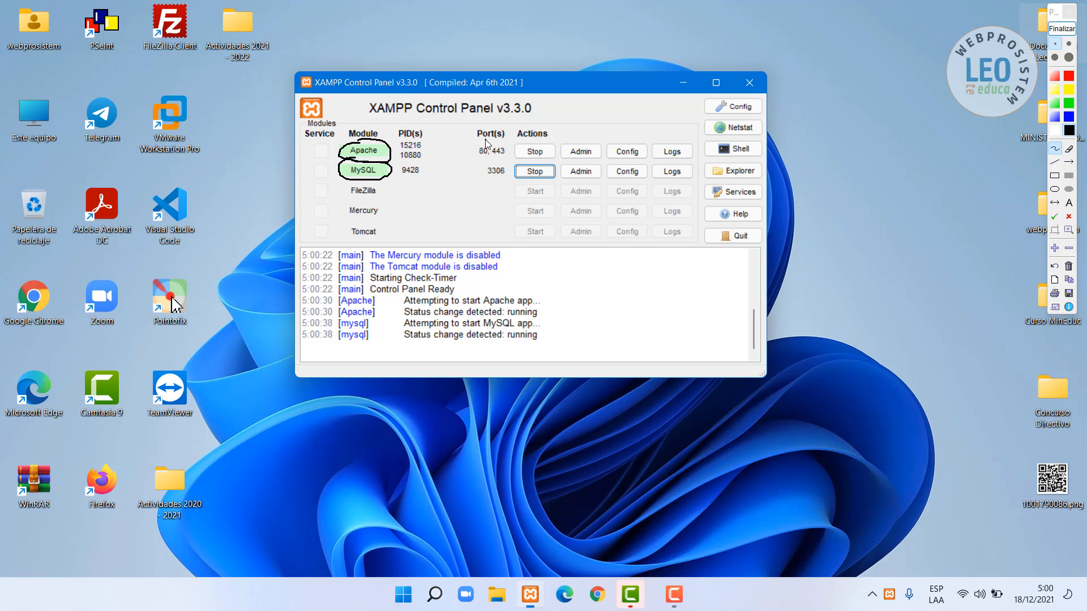
mouse_move(479, 141)
mouse_down()
mouse_move(469, 157)
mouse_move(507, 164)
mouse_move(512, 150)
mouse_move(482, 141)
mouse_up()
click(1069, 34)
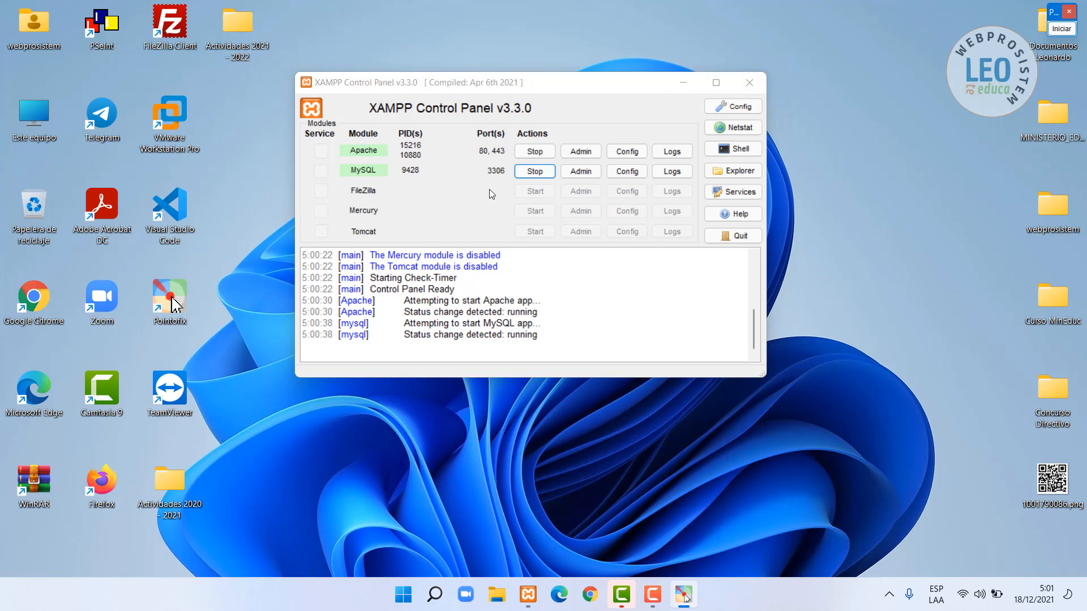
click(754, 83)
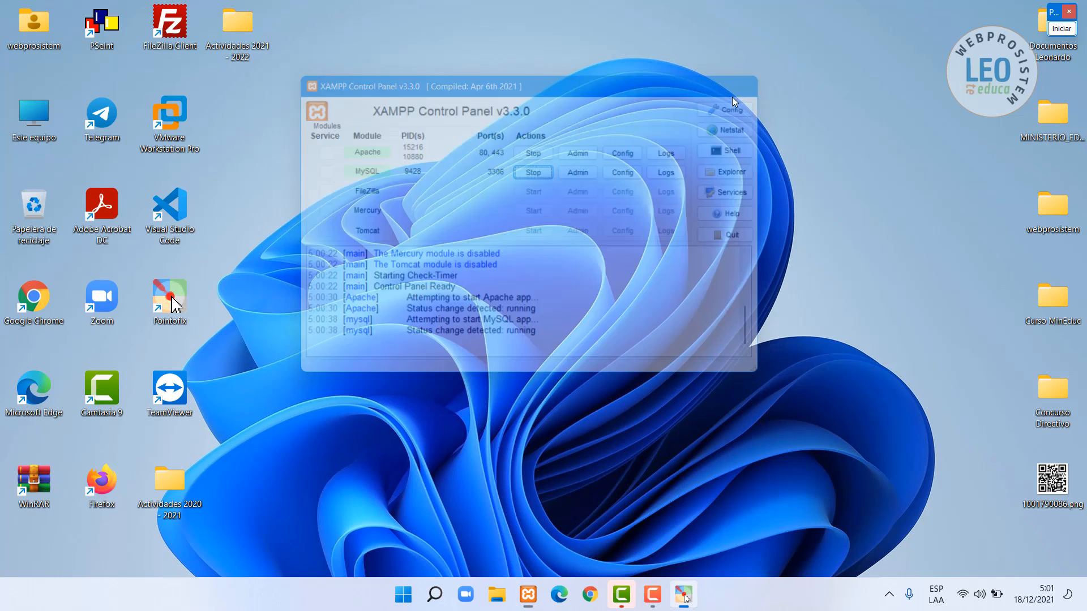
- Load localhost in Edge to reach the XAMPP welcome dashboard
click(559, 594)
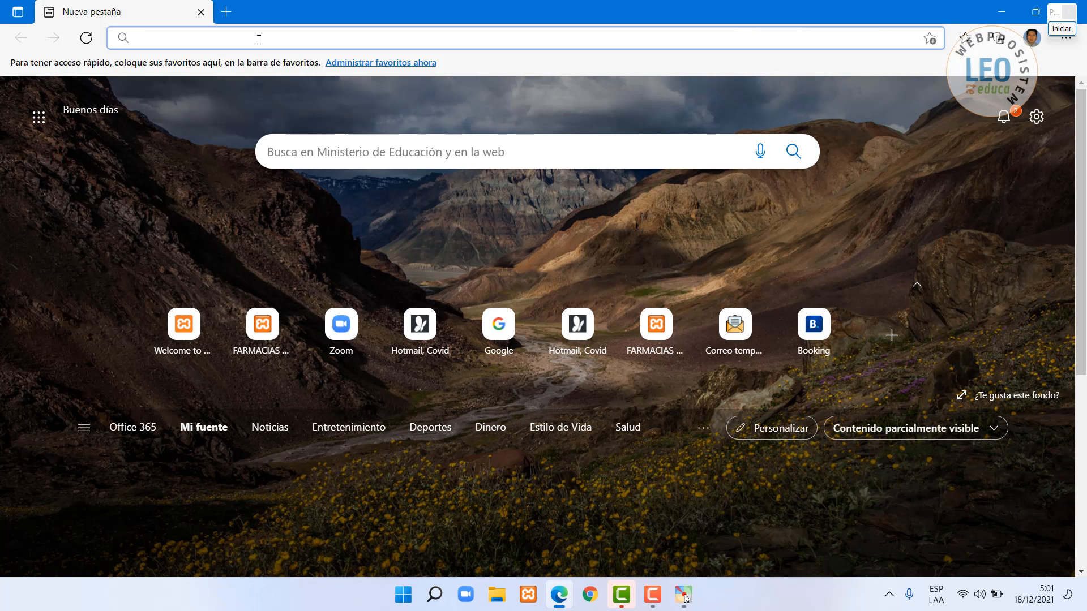
text(loc)
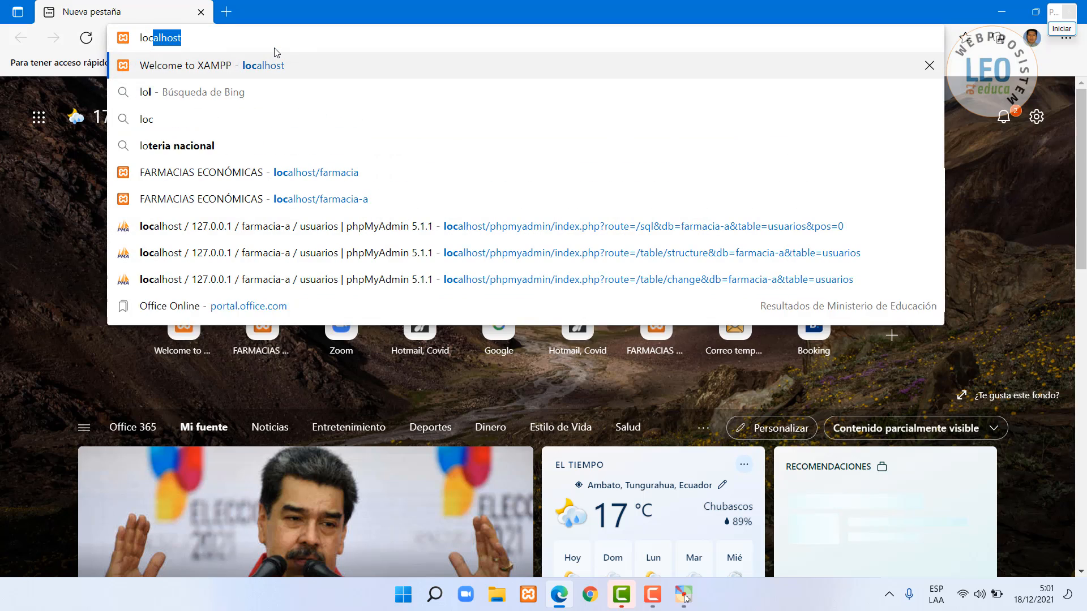
text(al)
key(Return)
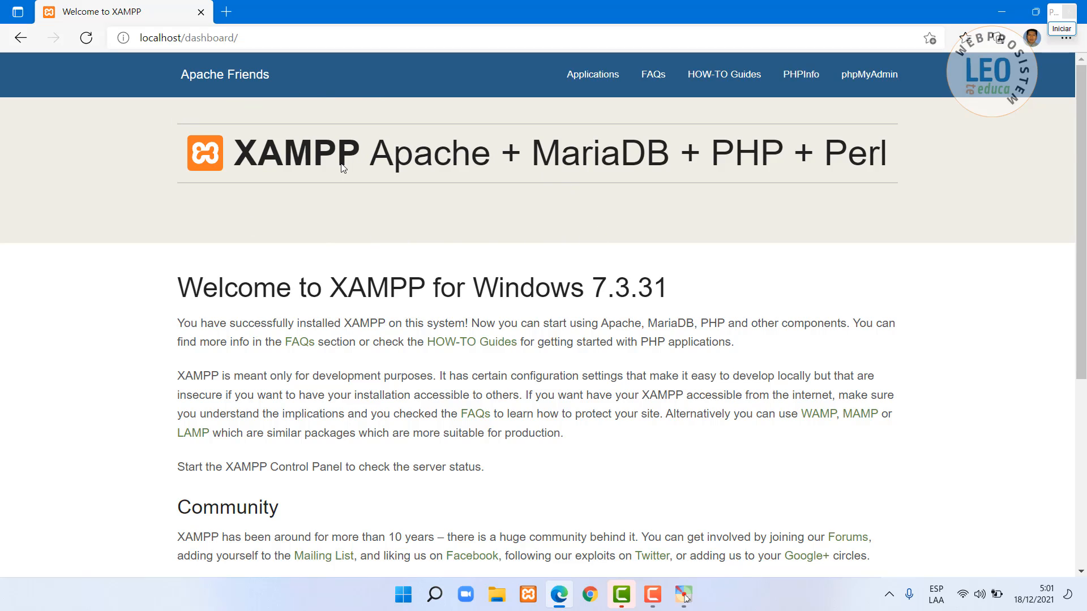
- Go to phpMyAdmin and select the farmacia-a database
click(874, 78)
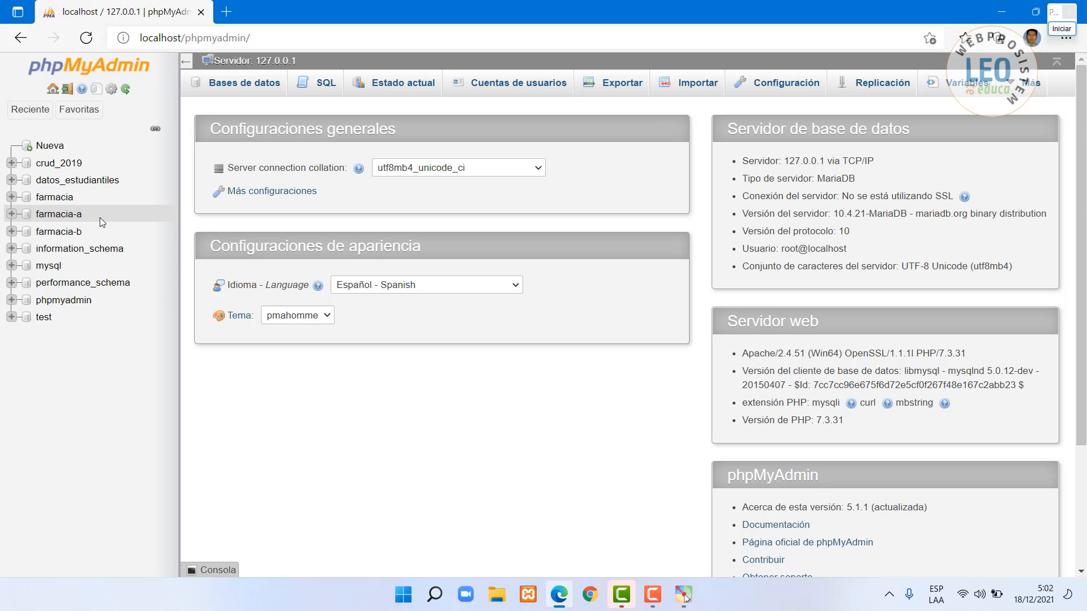
click(55, 216)
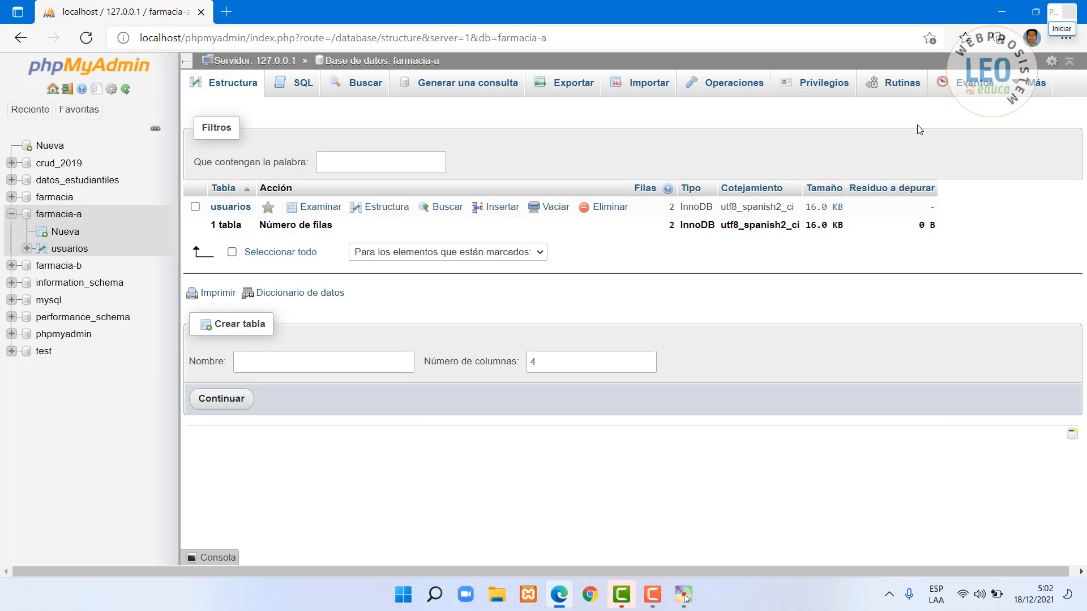
- Drop the farmacia-a database from its Operaciones page
click(733, 87)
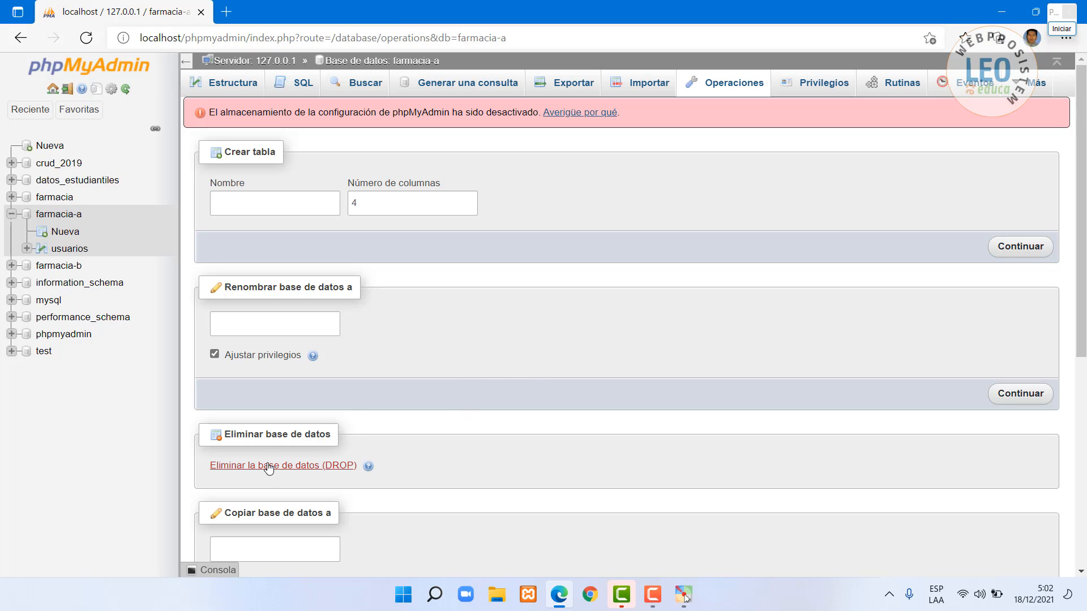
click(1061, 28)
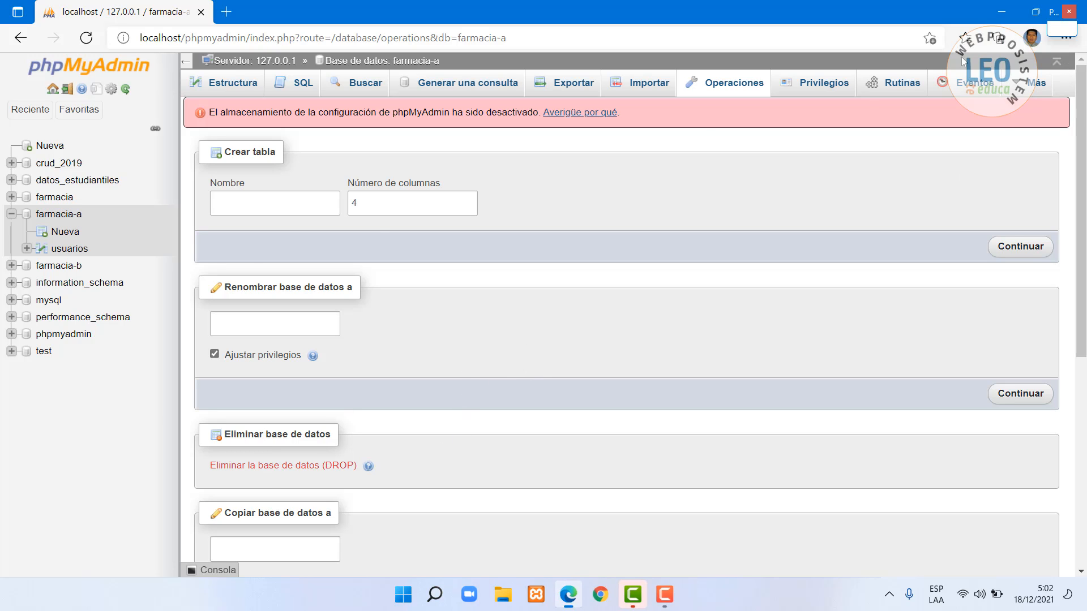
mouse_move(256, 404)
mouse_down()
mouse_move(238, 404)
mouse_move(182, 449)
mouse_move(235, 504)
mouse_move(430, 494)
mouse_move(413, 412)
mouse_move(292, 397)
mouse_up()
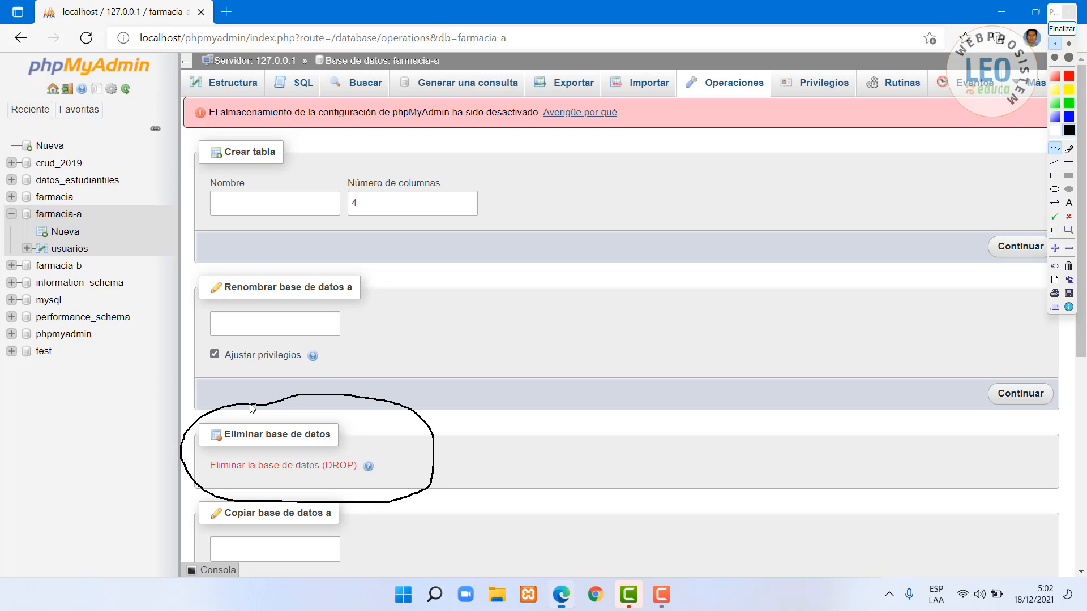
click(1062, 28)
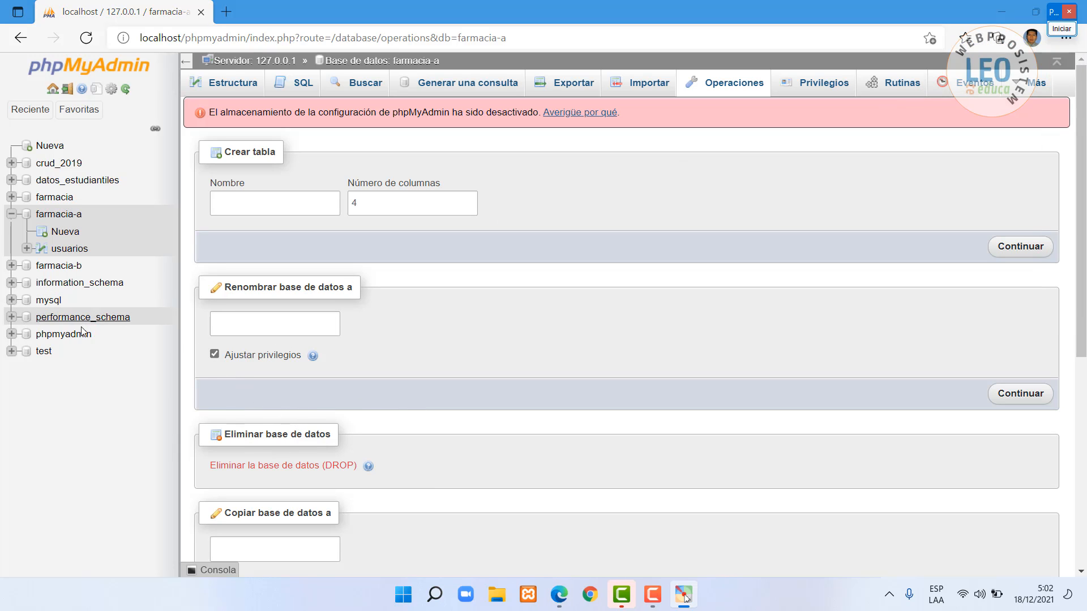
click(269, 467)
click(547, 366)
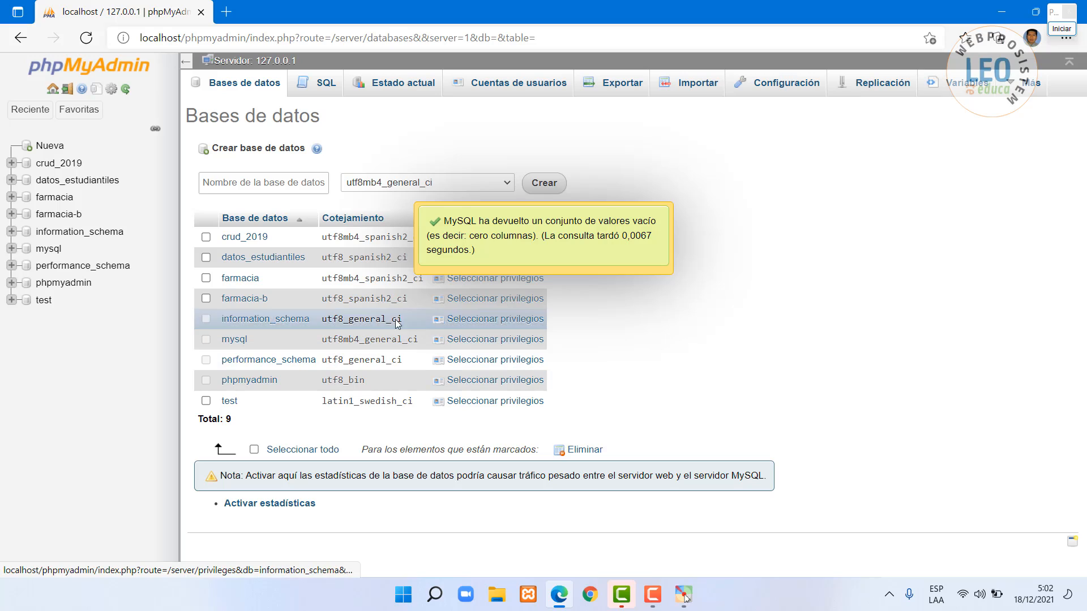
- Drop the farmacia-b database from its Operaciones page
click(57, 214)
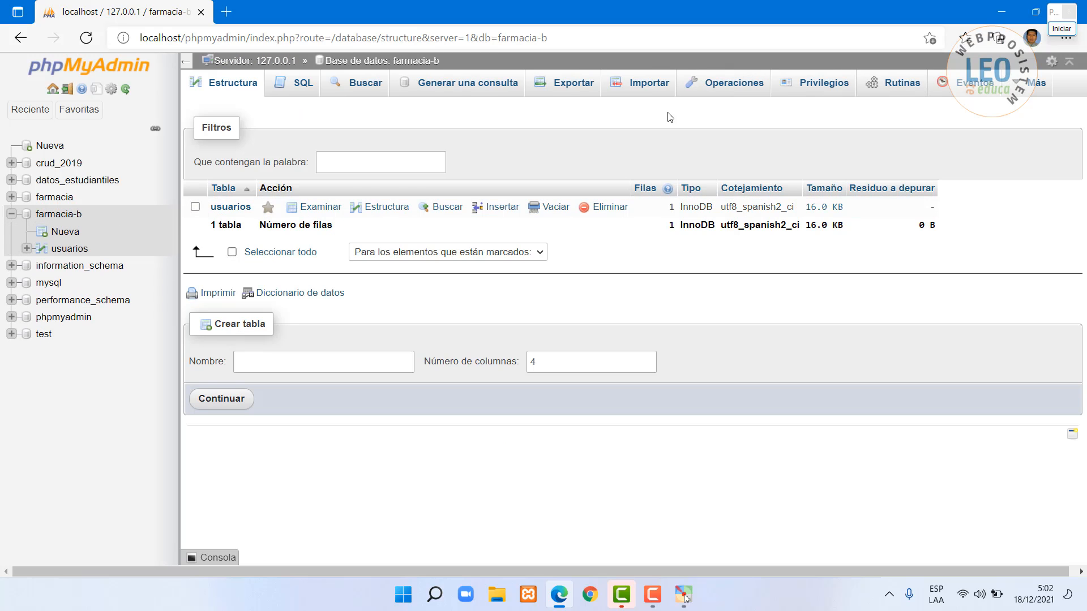
click(740, 83)
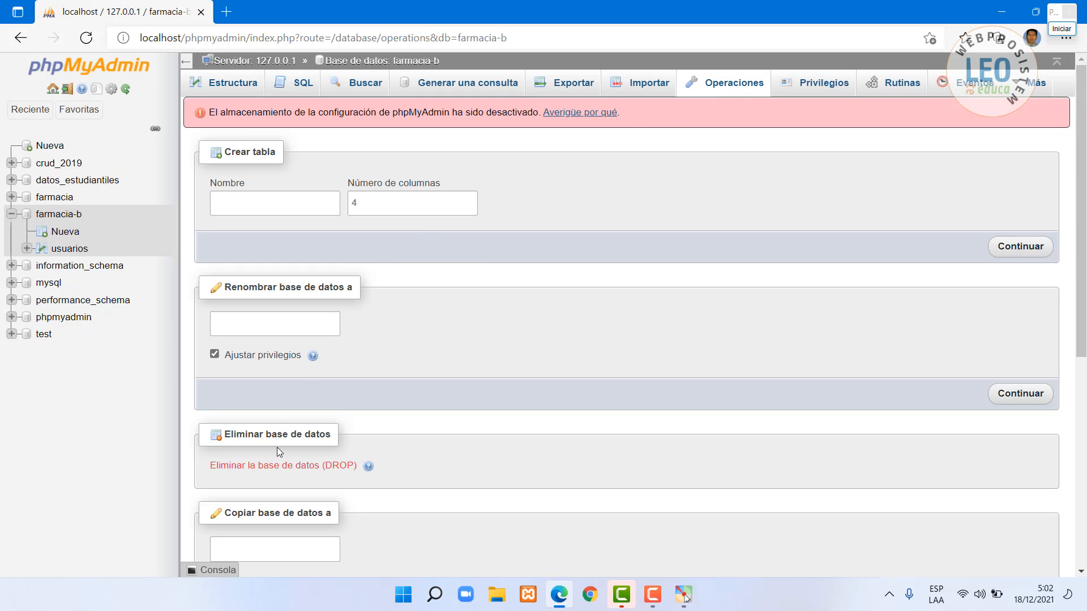
click(272, 466)
click(548, 365)
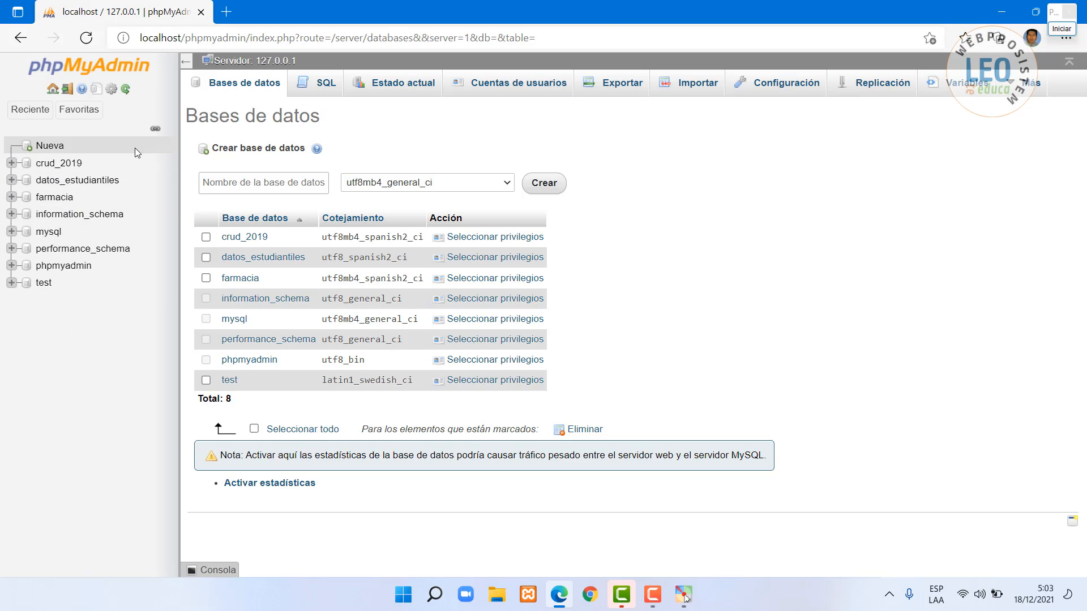
- Create a new farmacia-a database with utf8_spanish2_ci collation
click(238, 183)
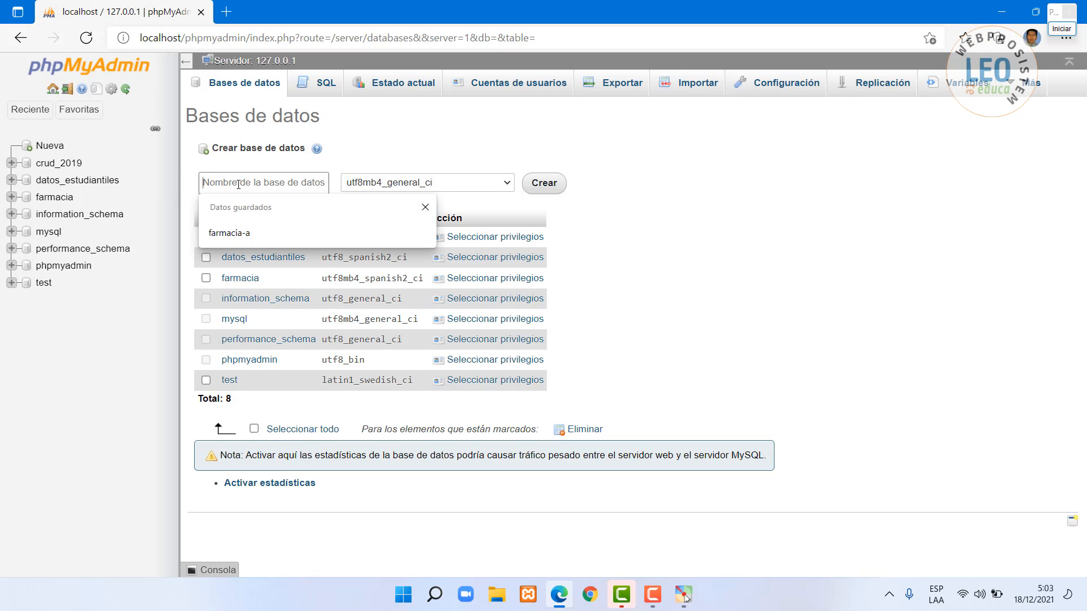
click(232, 234)
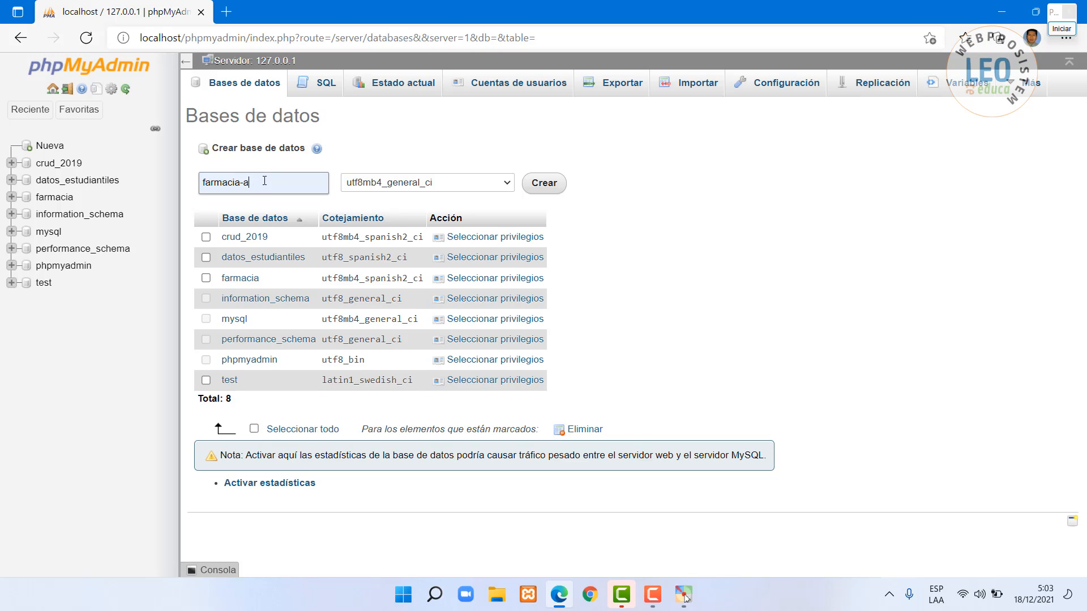
click(507, 183)
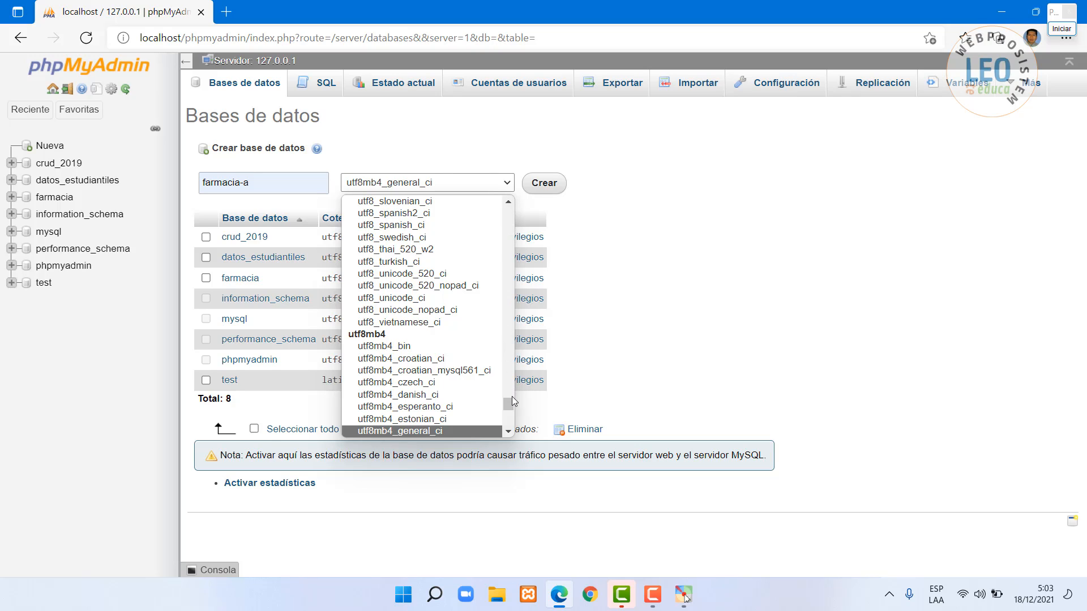
scroll(507, 365, down, 2)
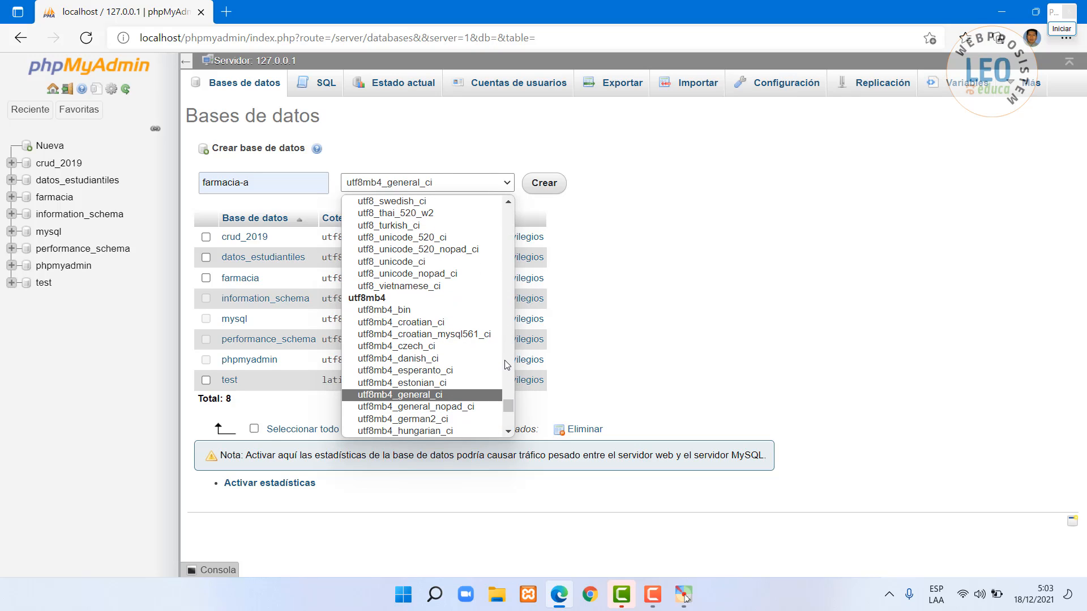
scroll(507, 362, up, 3)
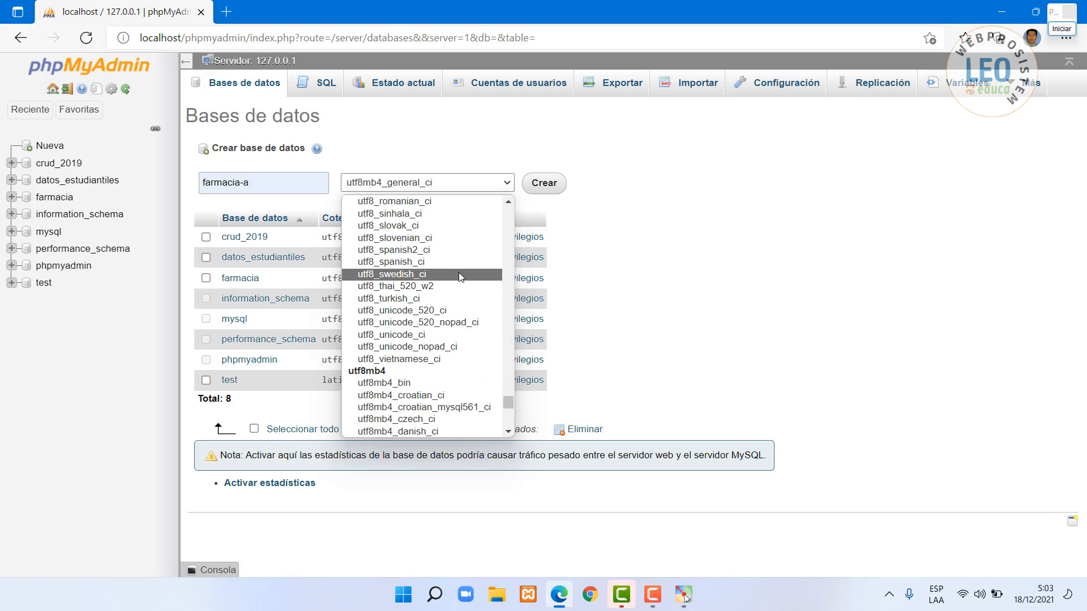
click(405, 251)
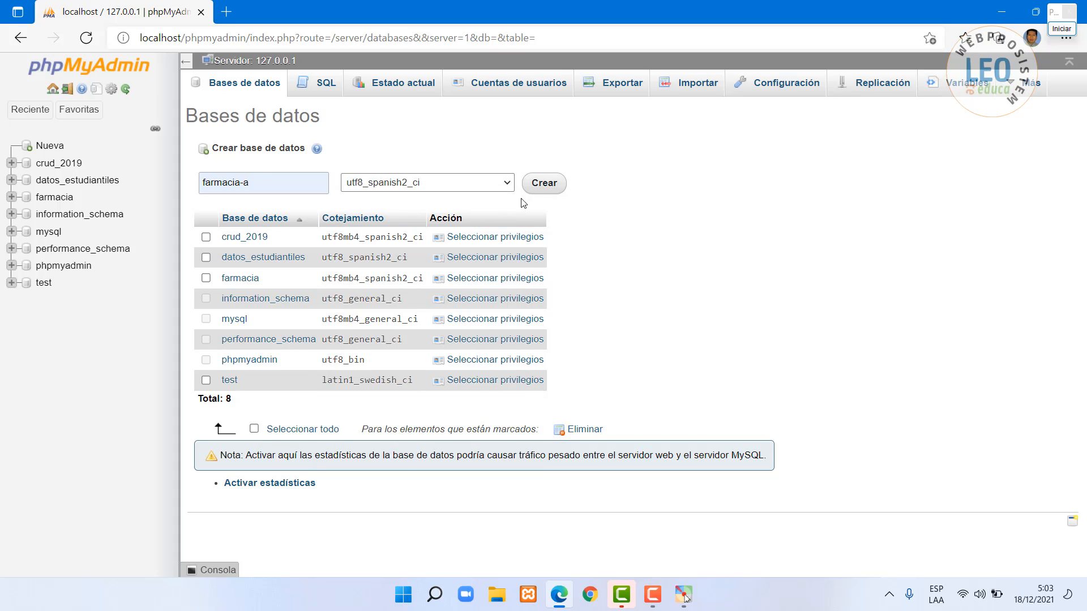
click(547, 186)
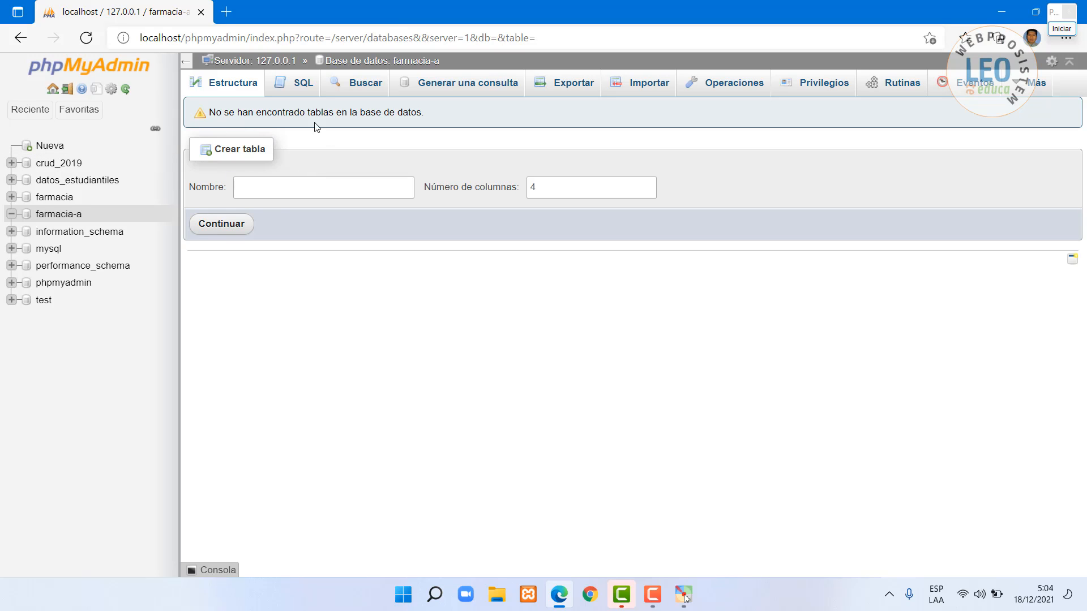
- Start a new table named usuarios with 4 columns
click(308, 187)
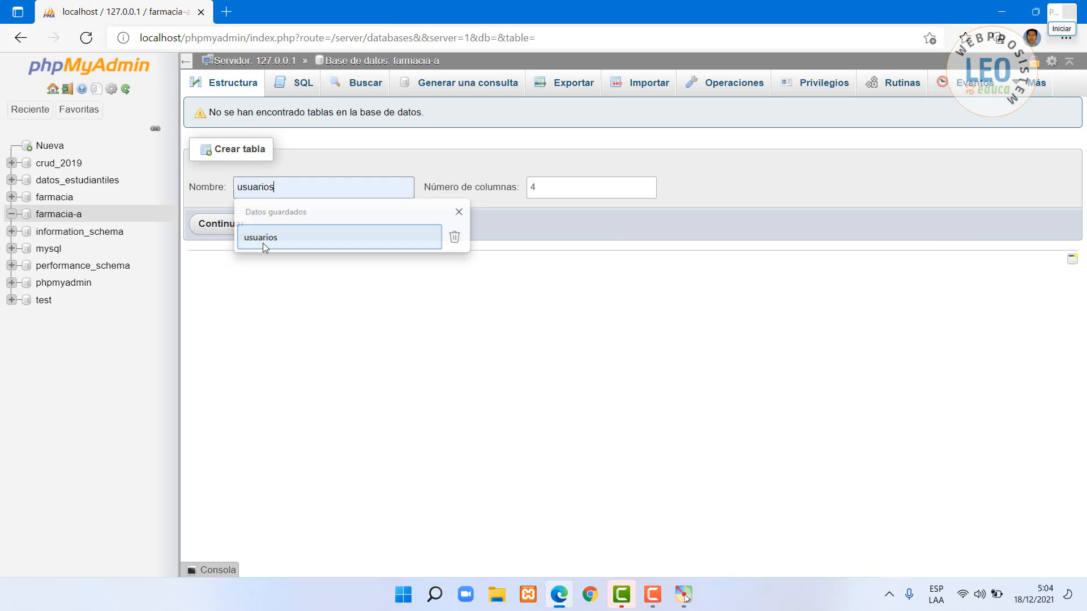
click(263, 240)
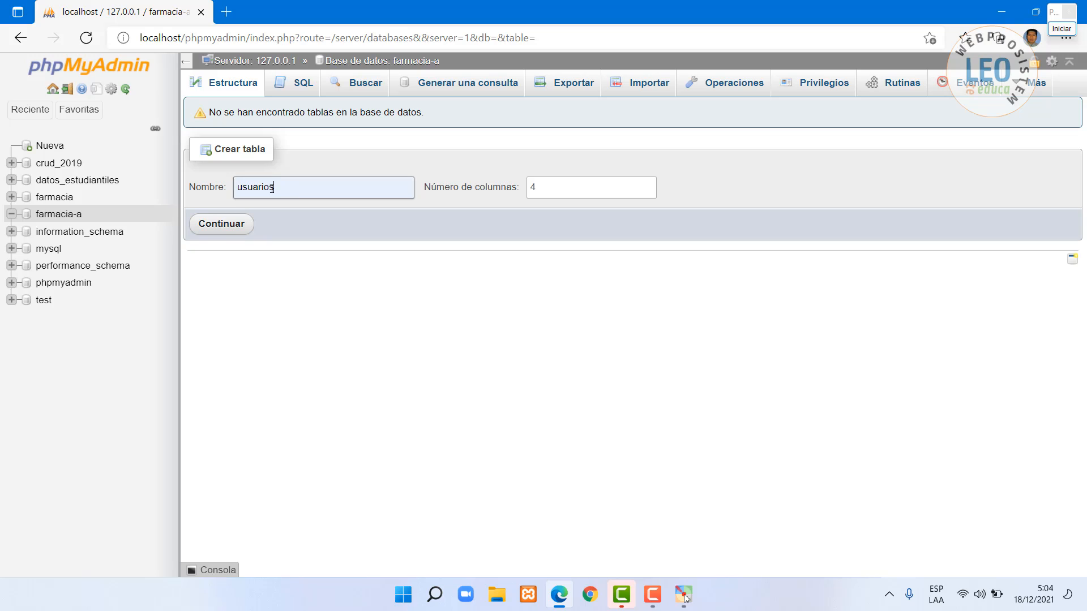
drag(272, 188, 238, 188)
click(577, 187)
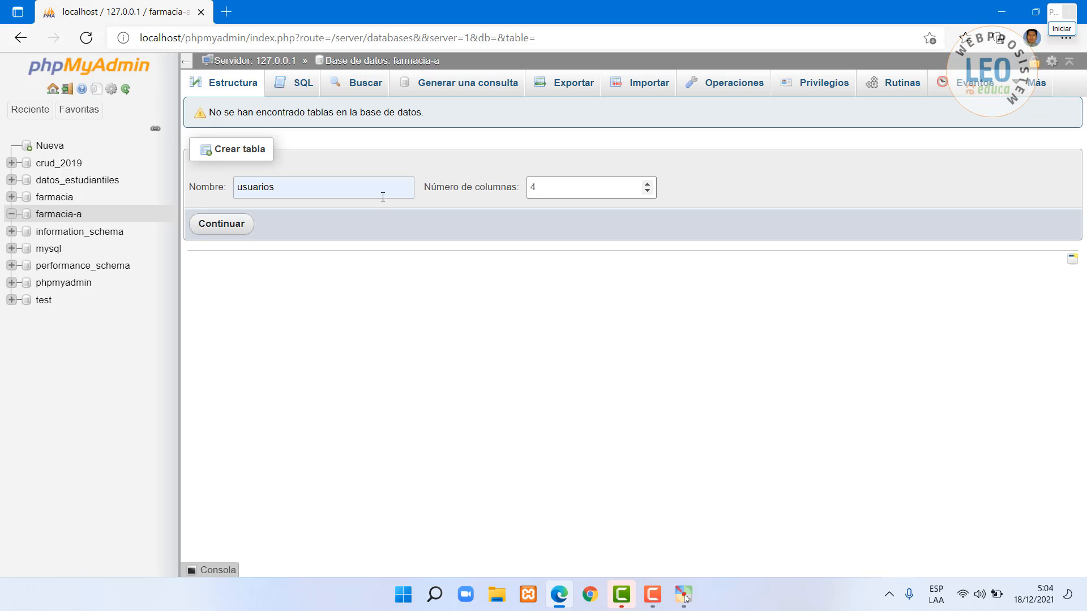
click(229, 229)
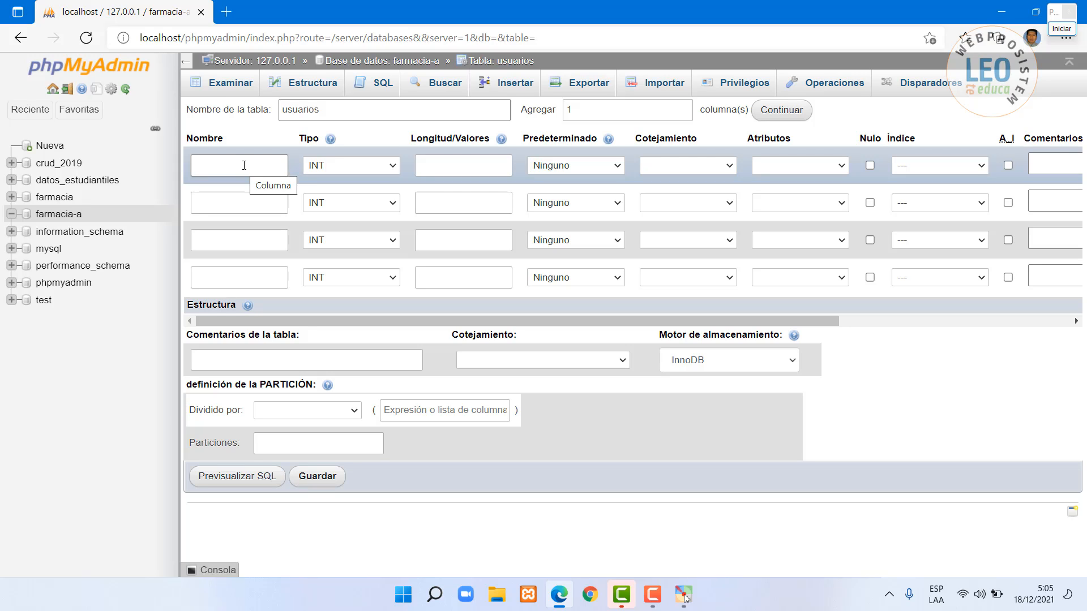
- Define id as INT 4 auto-increment primary key and usuario as VARCHAR 100
click(244, 166)
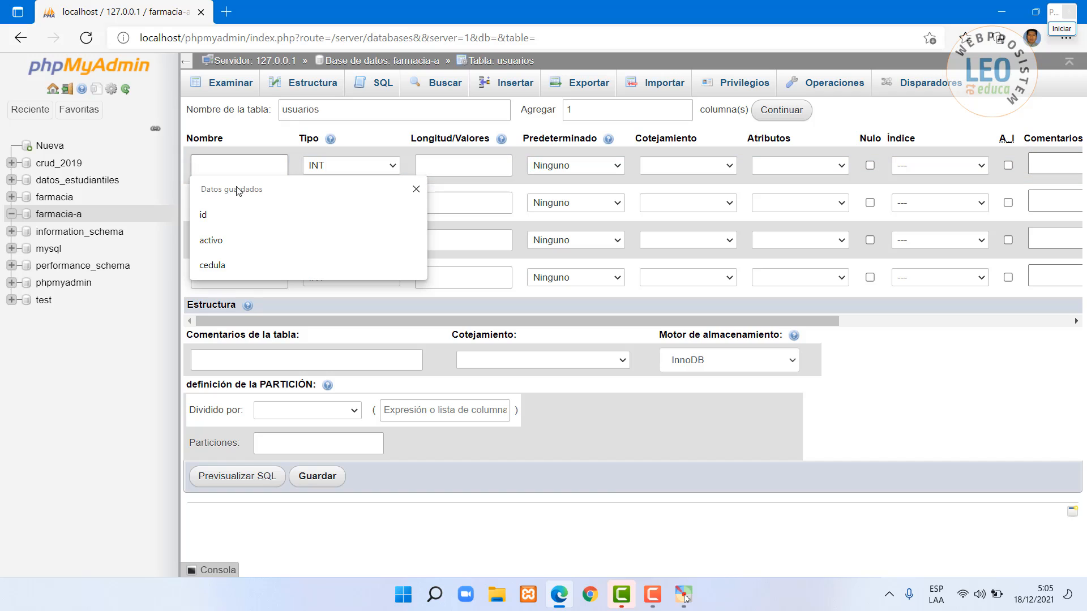
click(216, 214)
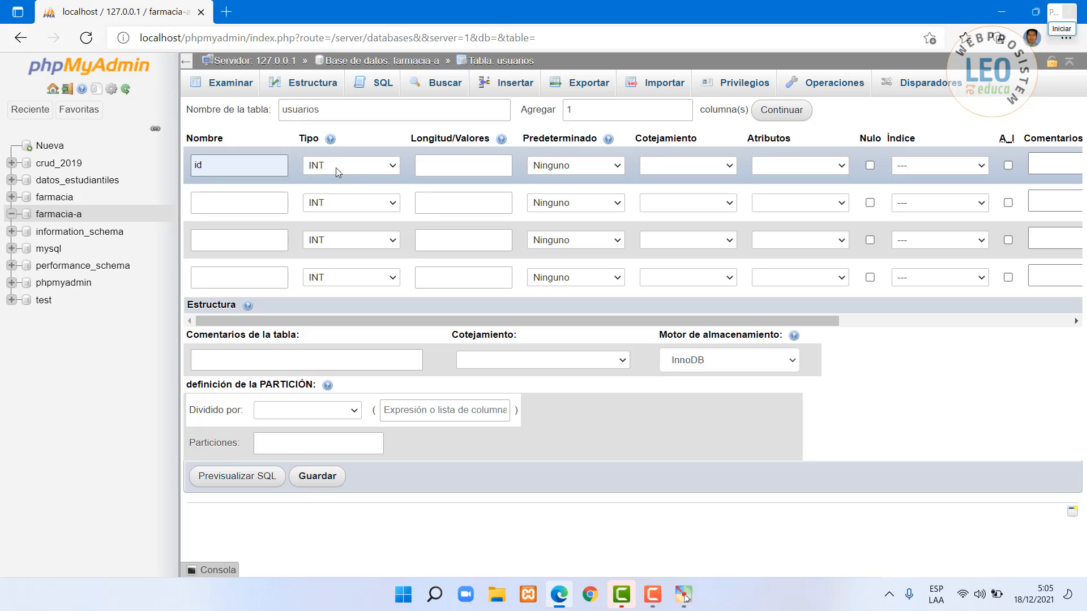
click(437, 167)
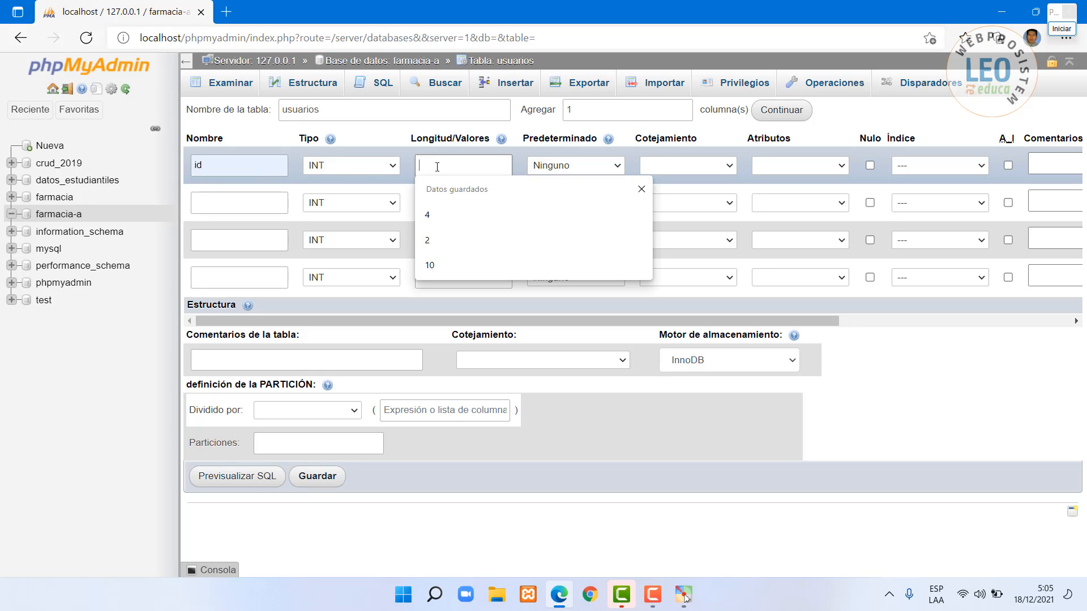
click(431, 213)
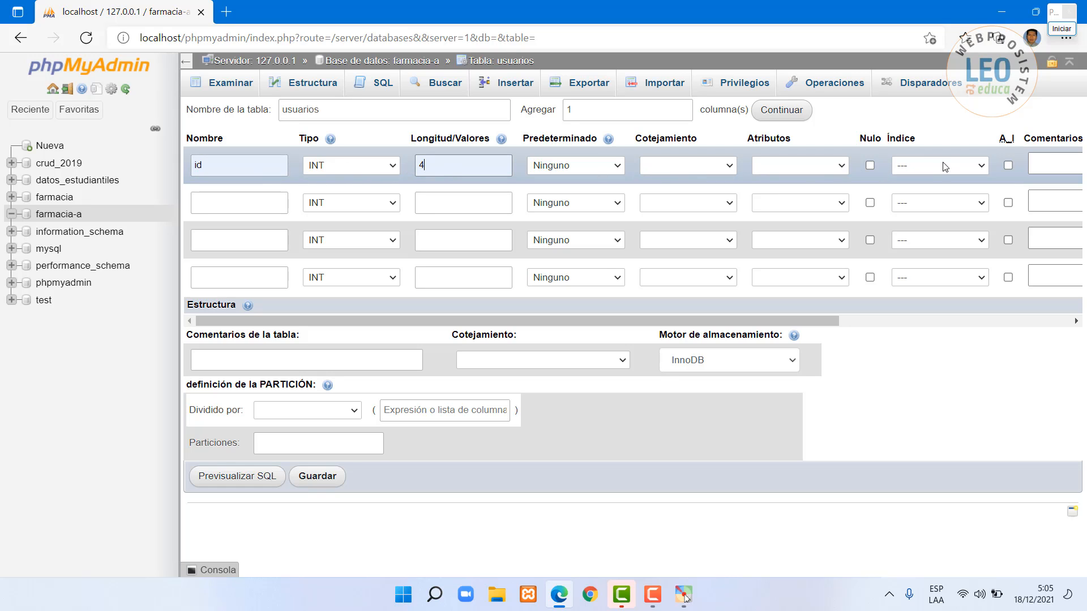
click(1009, 165)
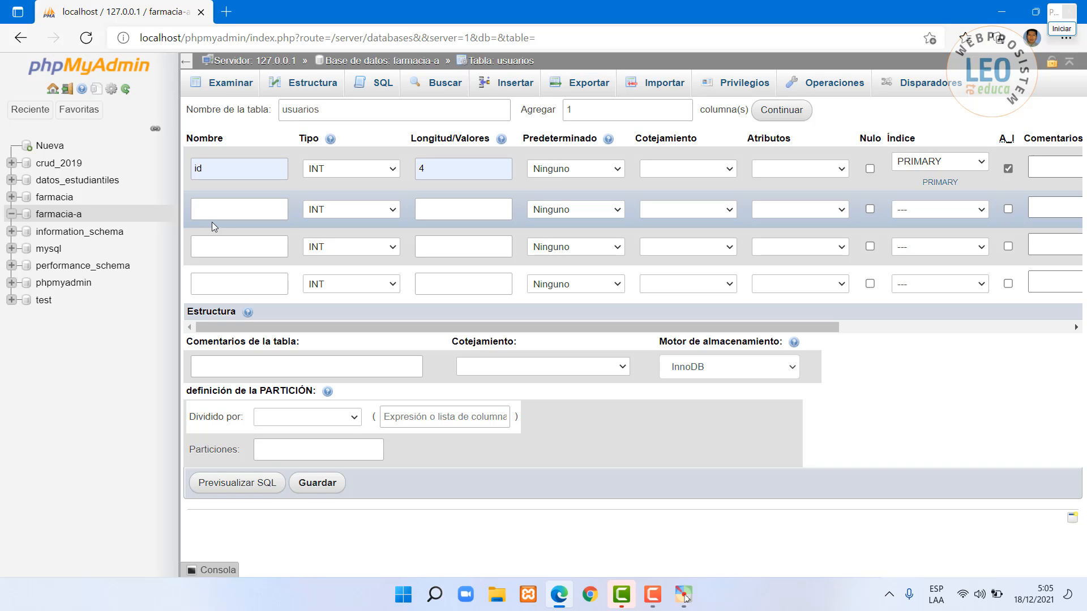
click(223, 208)
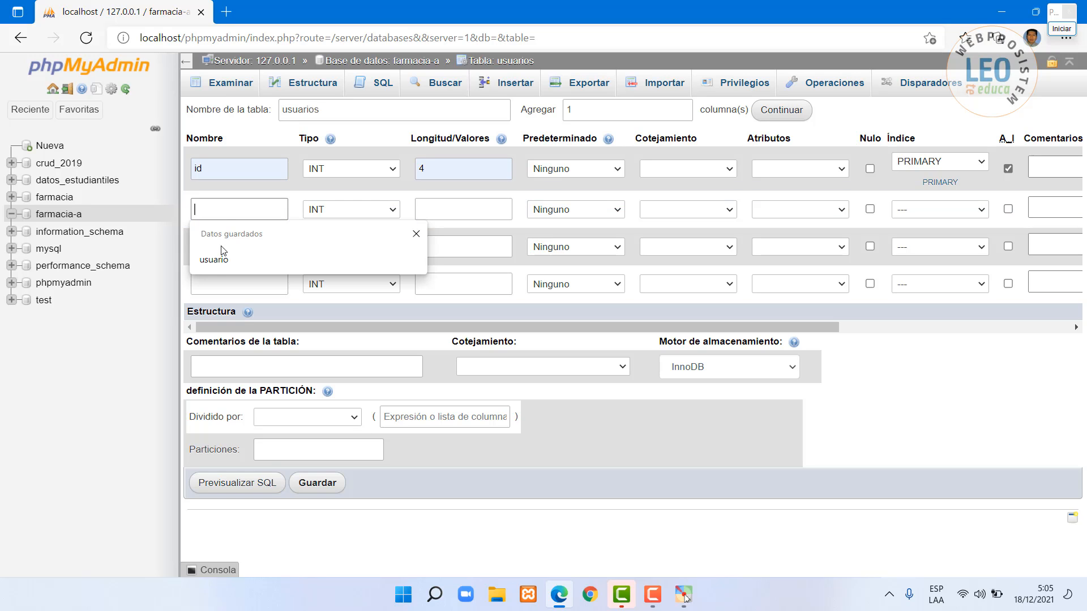
click(213, 259)
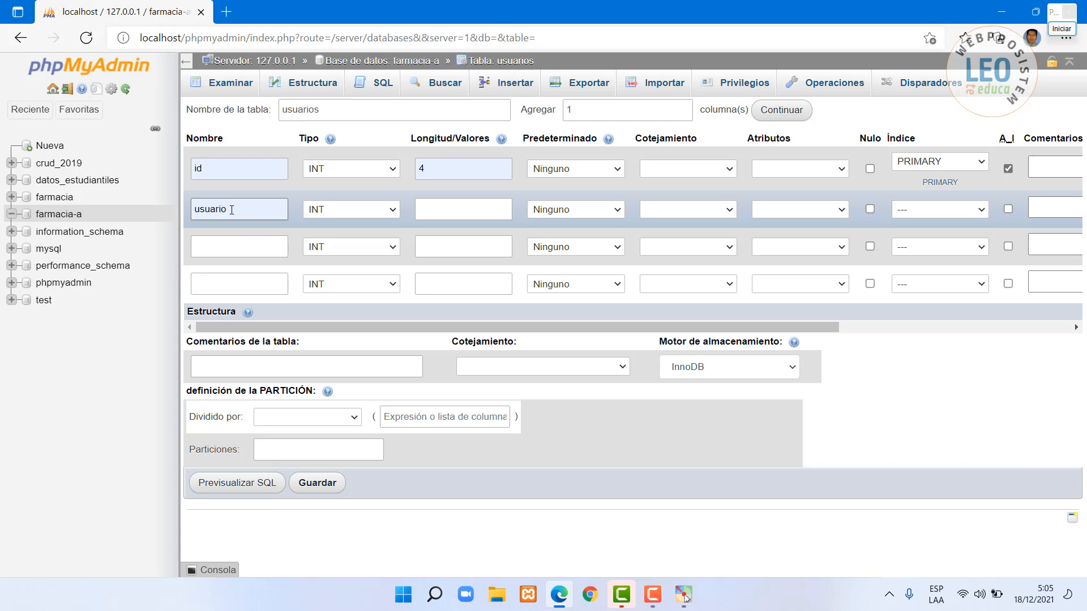
click(393, 213)
click(351, 240)
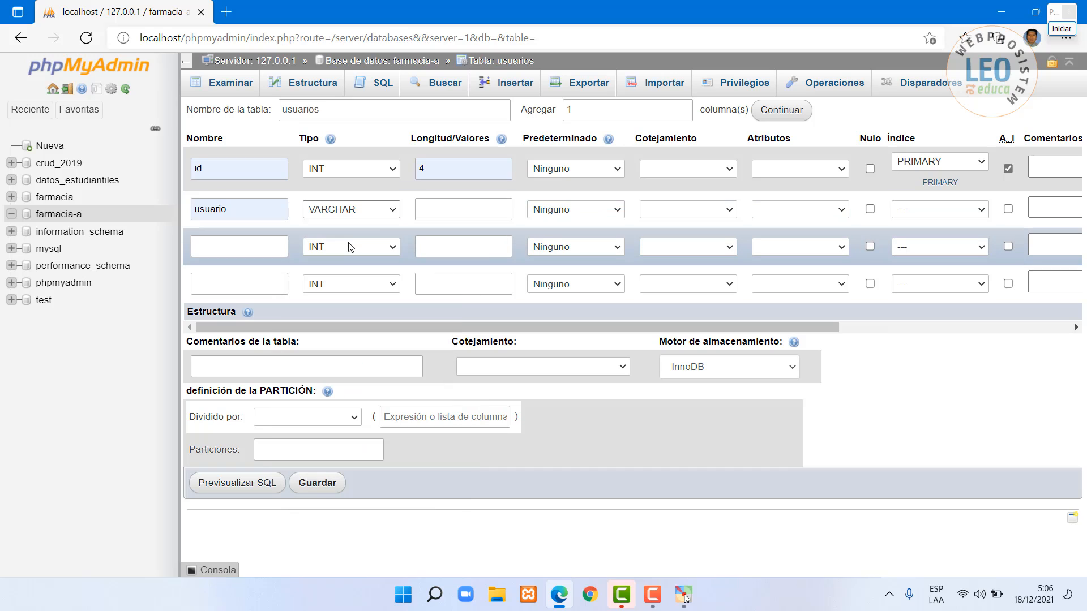
click(431, 214)
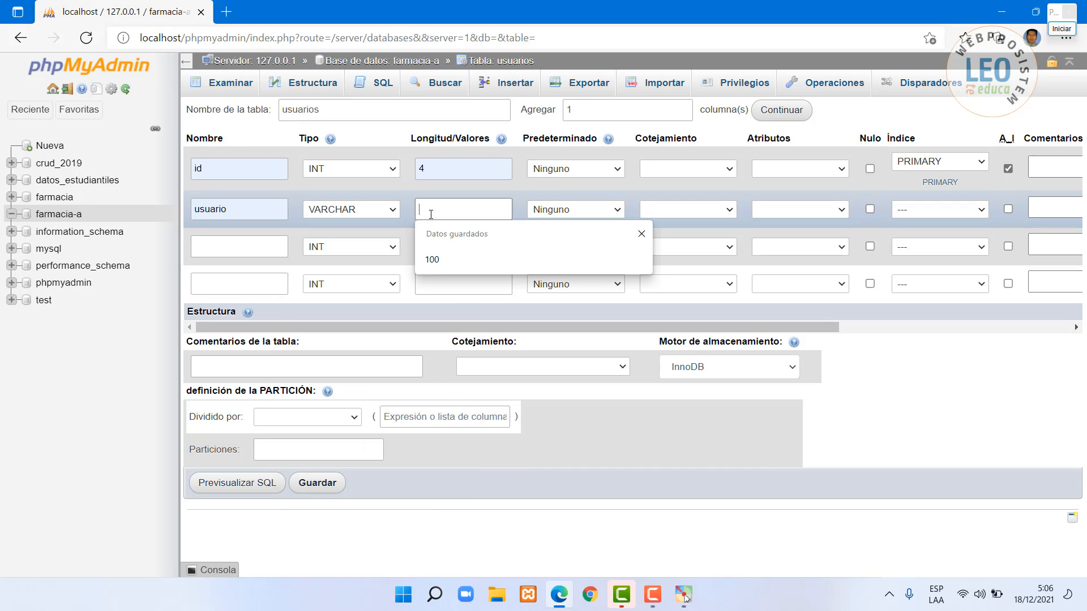
click(432, 260)
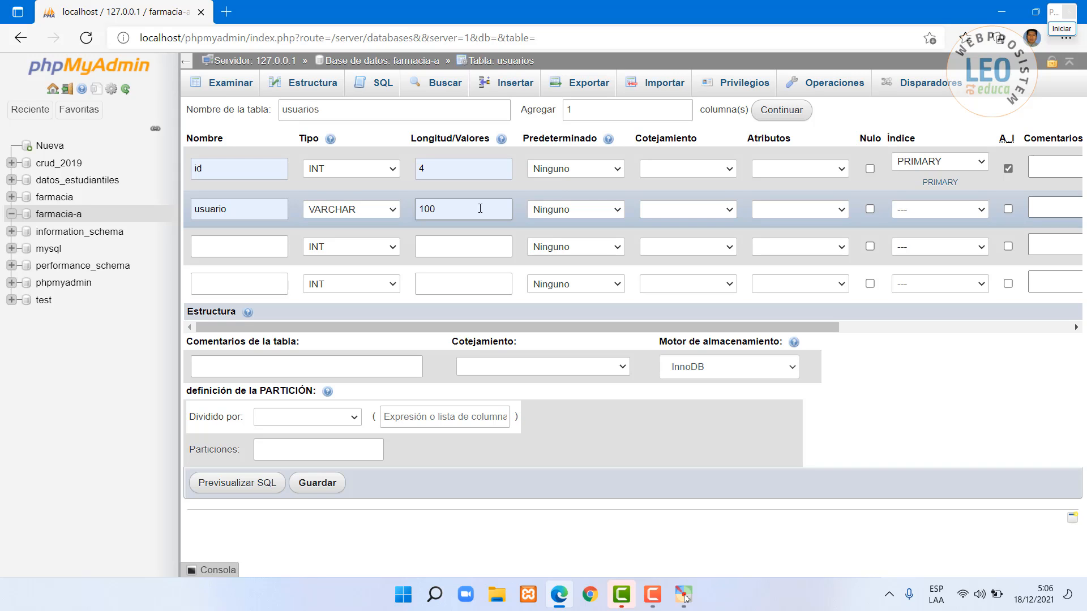
- Define cuenta and clave as VARCHAR 50 columns
click(240, 248)
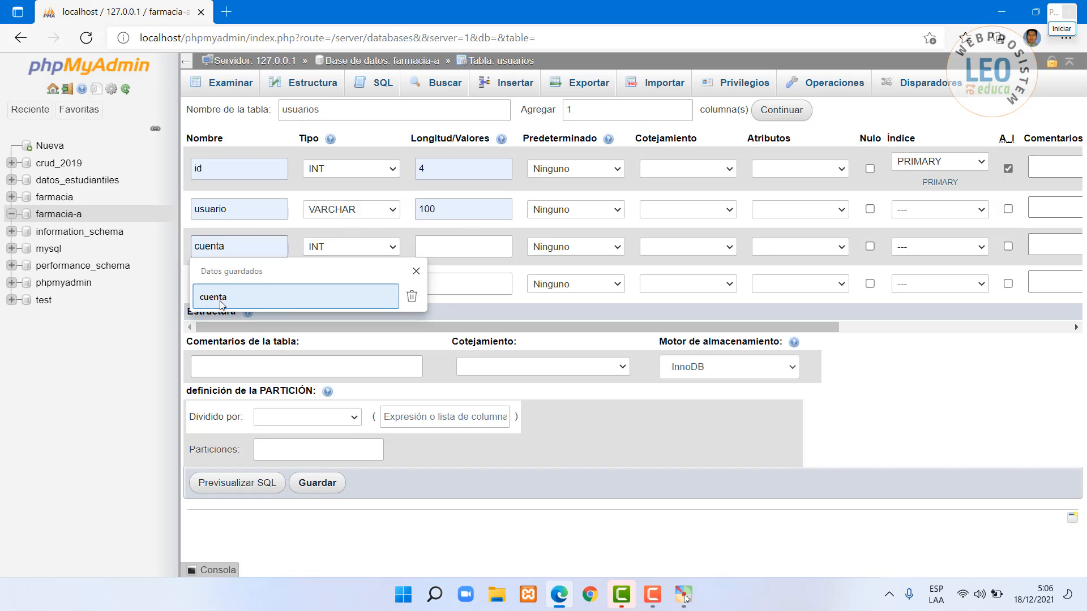
click(224, 303)
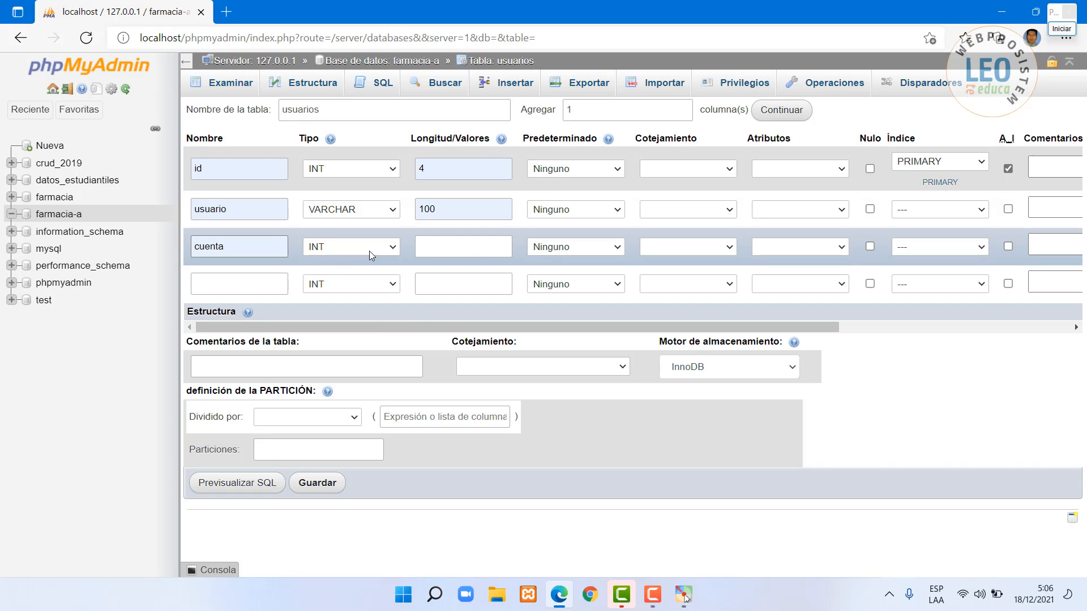
click(396, 247)
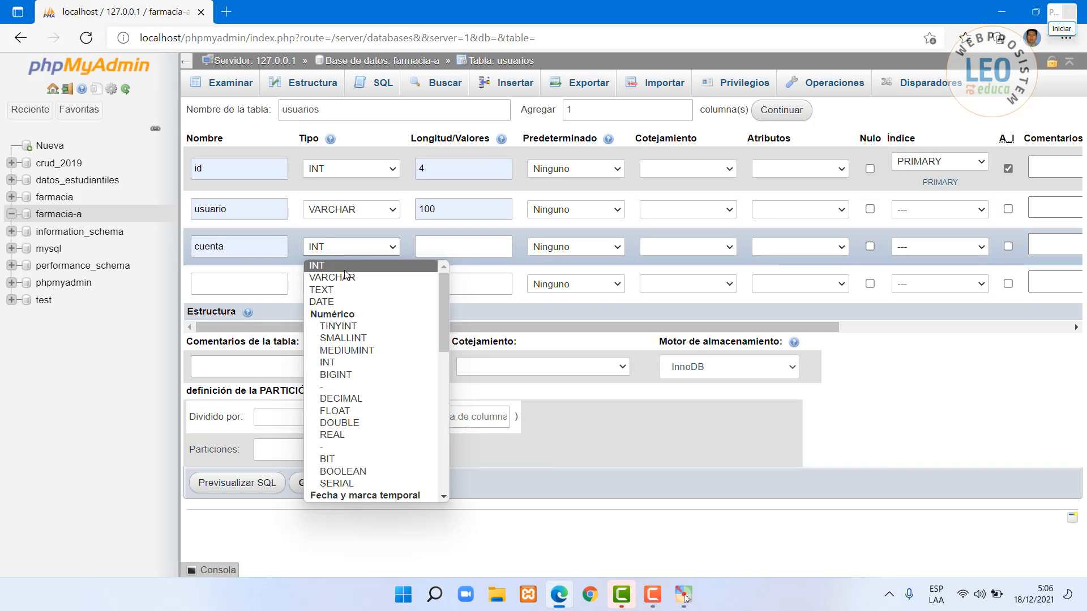
click(344, 277)
click(435, 248)
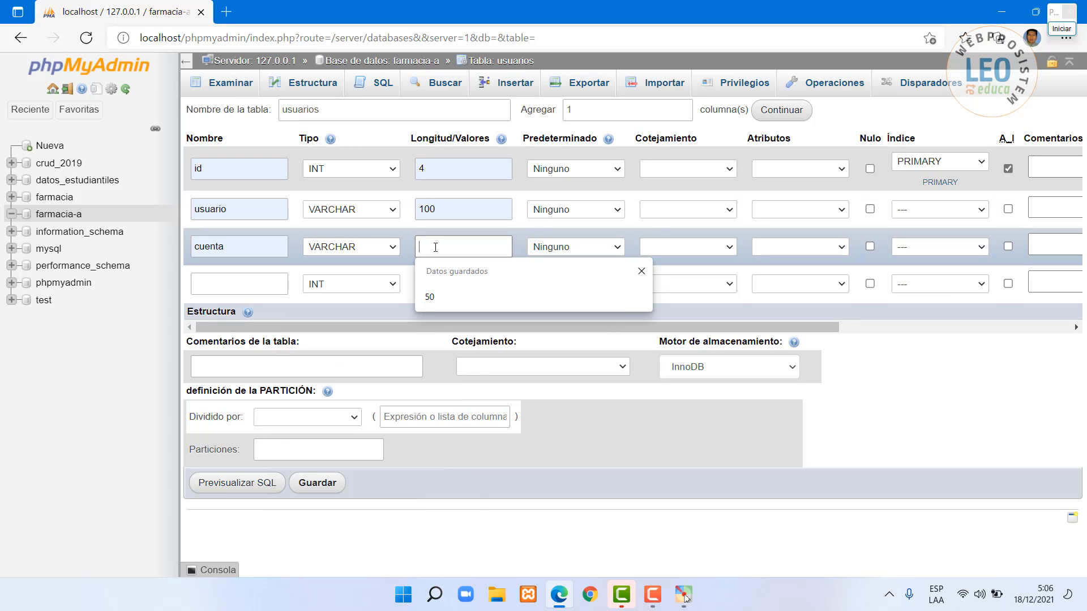
click(432, 299)
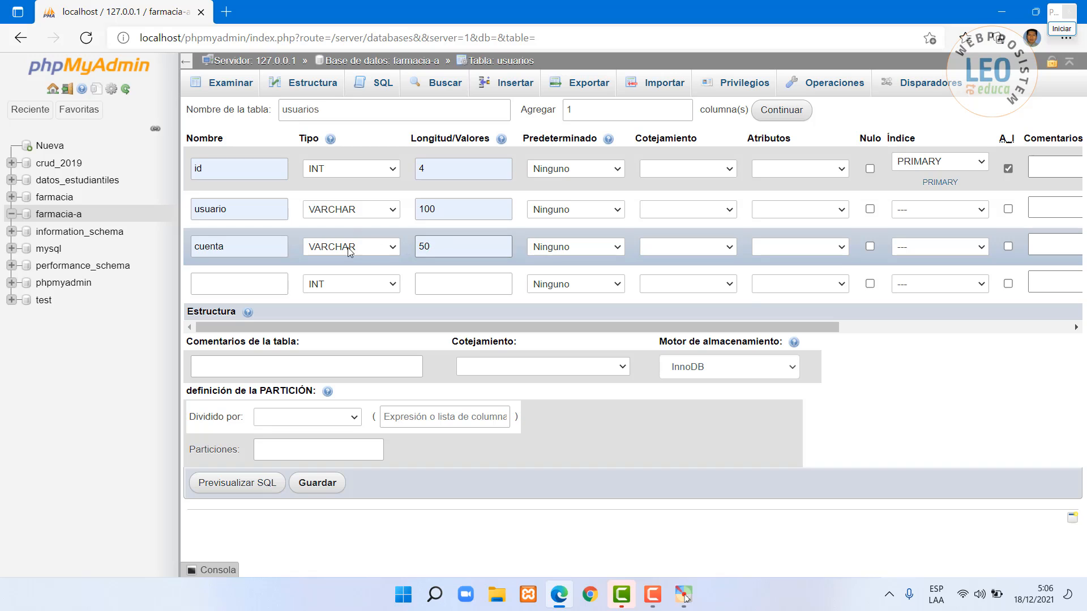
click(220, 284)
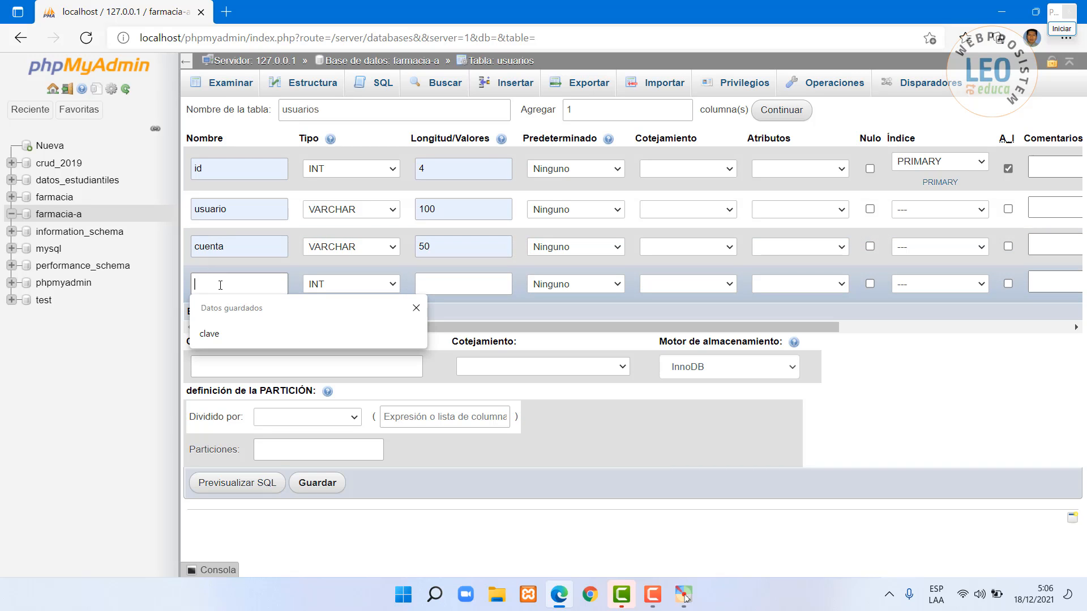
click(216, 337)
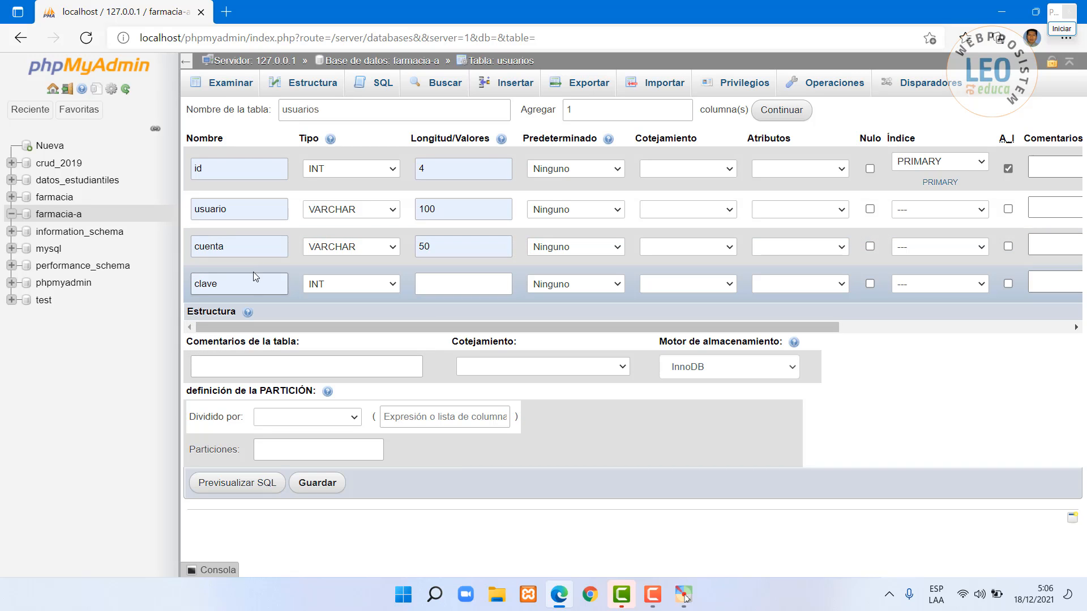
click(393, 285)
click(341, 312)
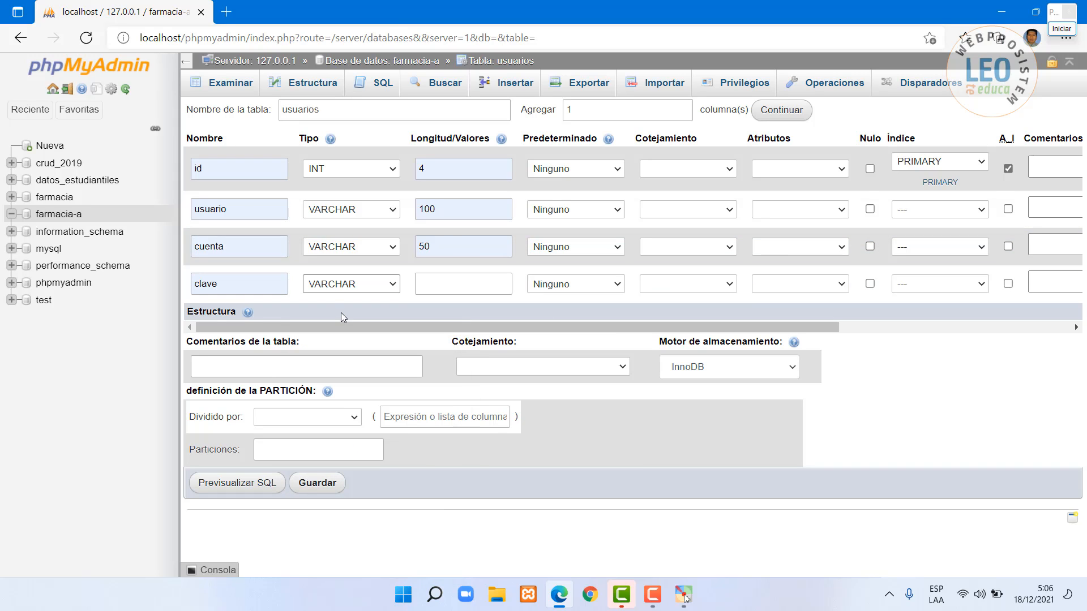
click(438, 285)
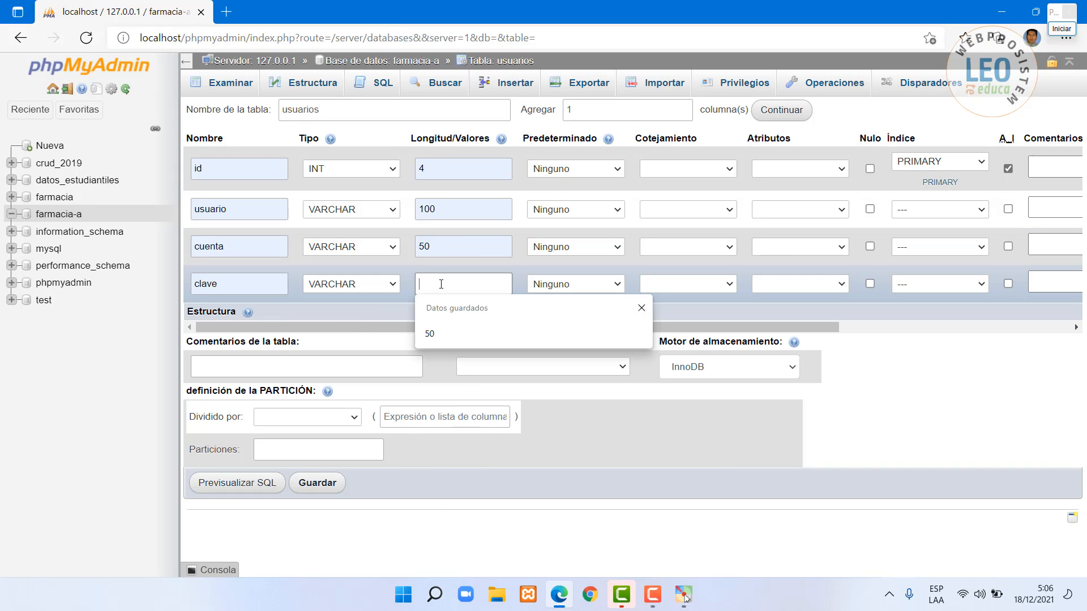
click(435, 334)
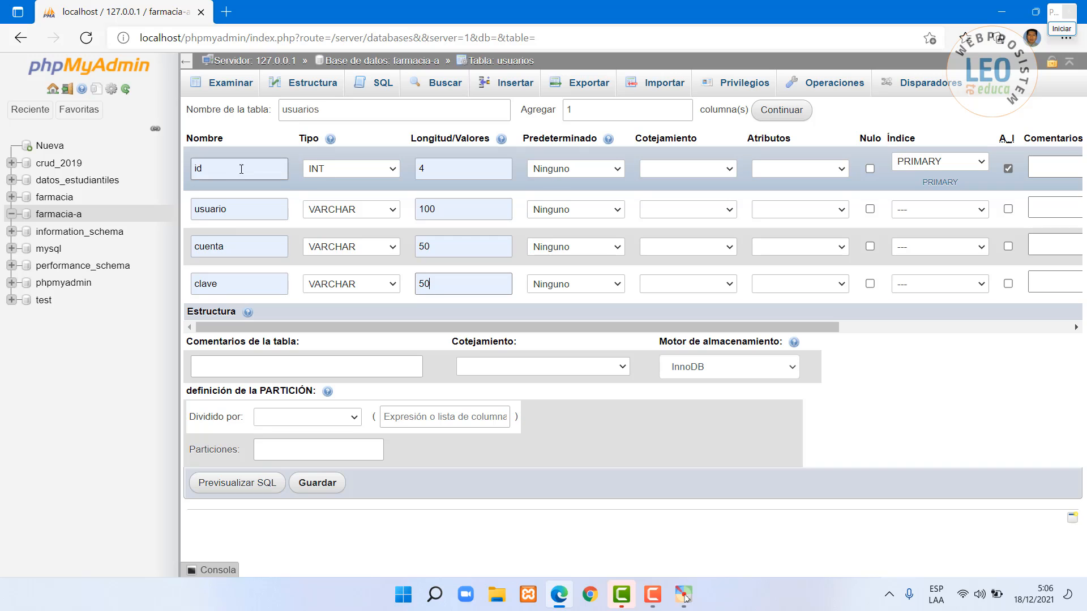
- Save the usuarios table and annotate its resulting structure page
click(326, 492)
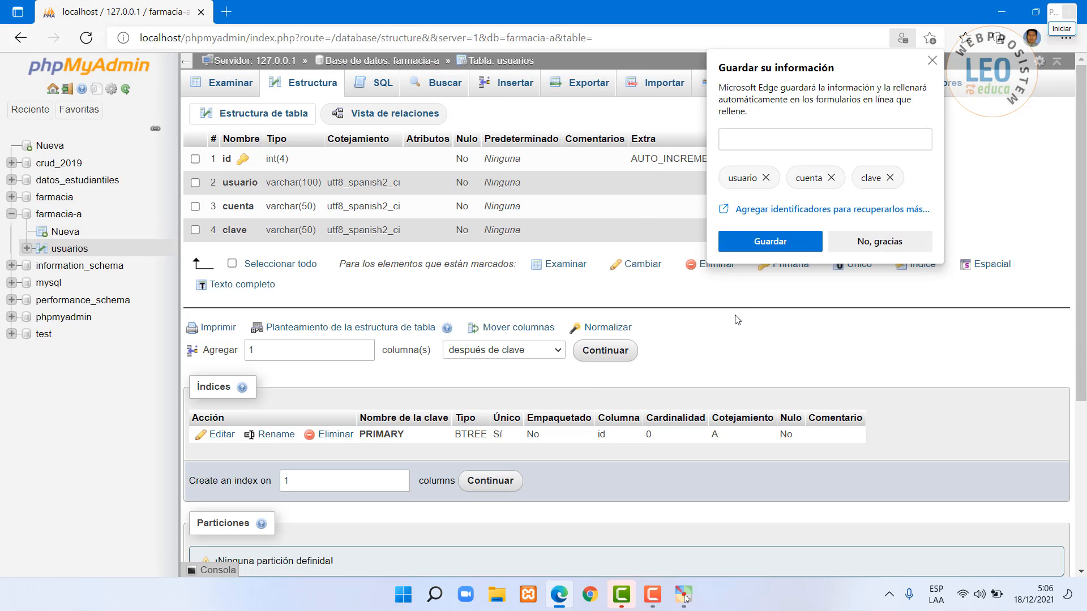
click(932, 61)
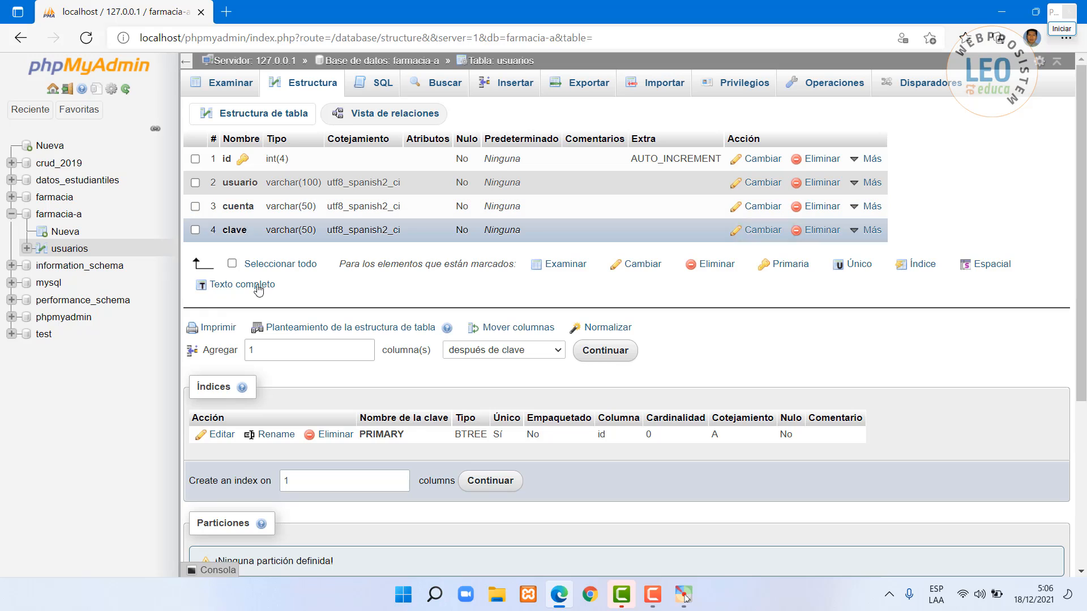
click(1062, 30)
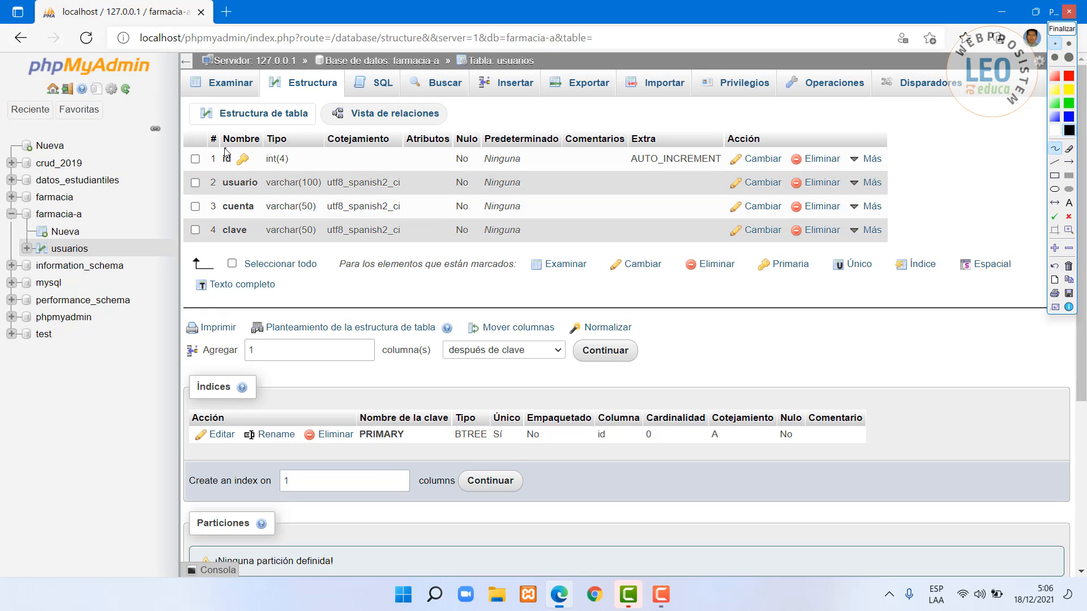
mouse_move(225, 150)
mouse_down()
mouse_move(221, 164)
mouse_move(259, 160)
mouse_move(244, 145)
mouse_move(225, 151)
mouse_up()
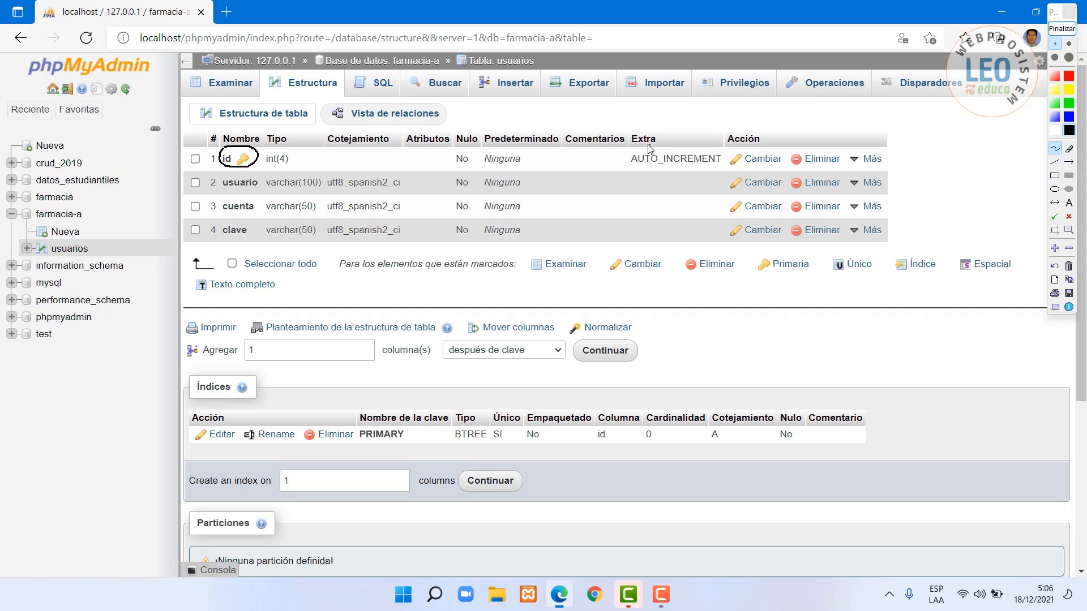
mouse_move(645, 145)
mouse_down()
mouse_move(618, 164)
mouse_move(716, 175)
mouse_move(731, 157)
mouse_move(643, 146)
mouse_up()
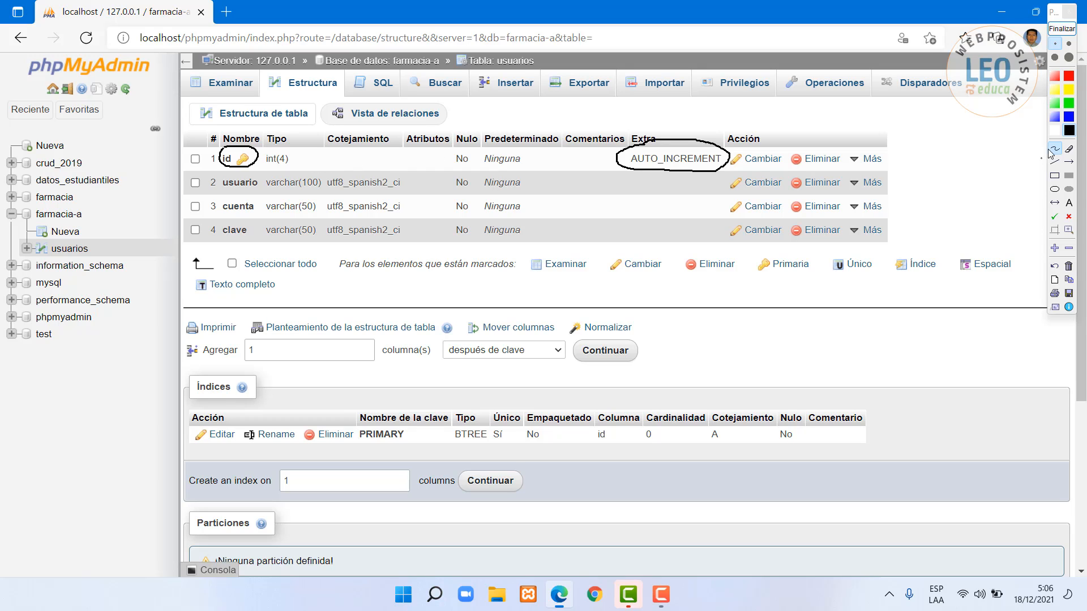
click(1062, 30)
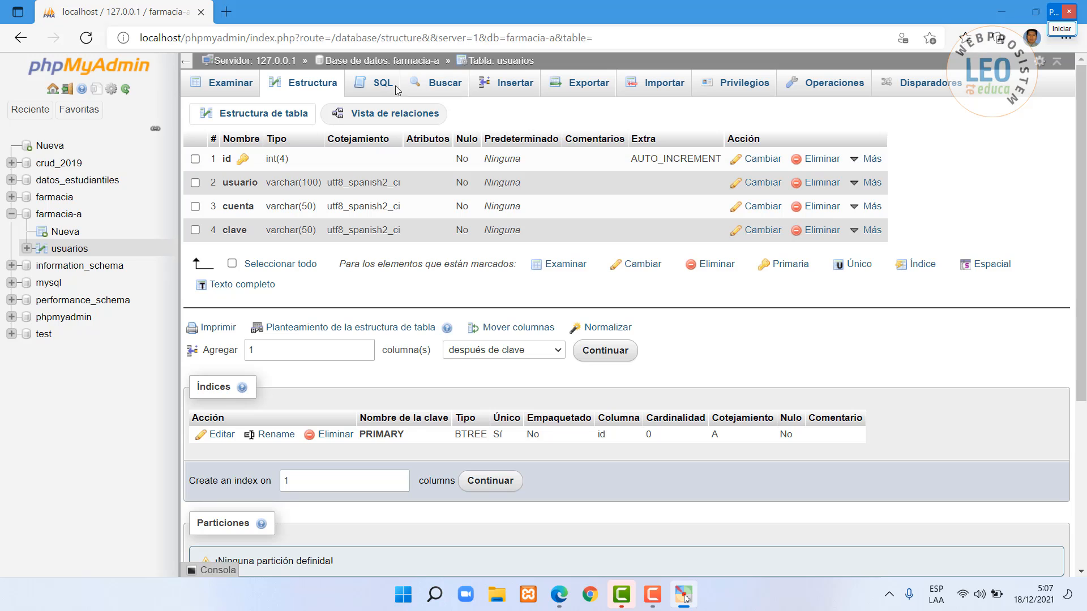
- Open the usuarios insert form and mark the id value to be left empty
click(519, 87)
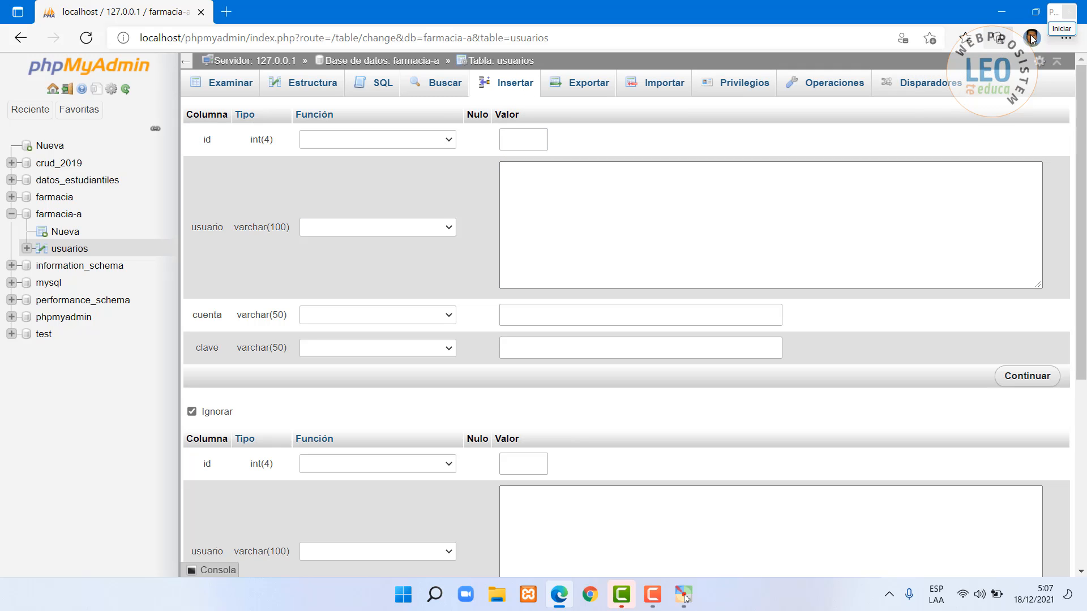
click(1060, 11)
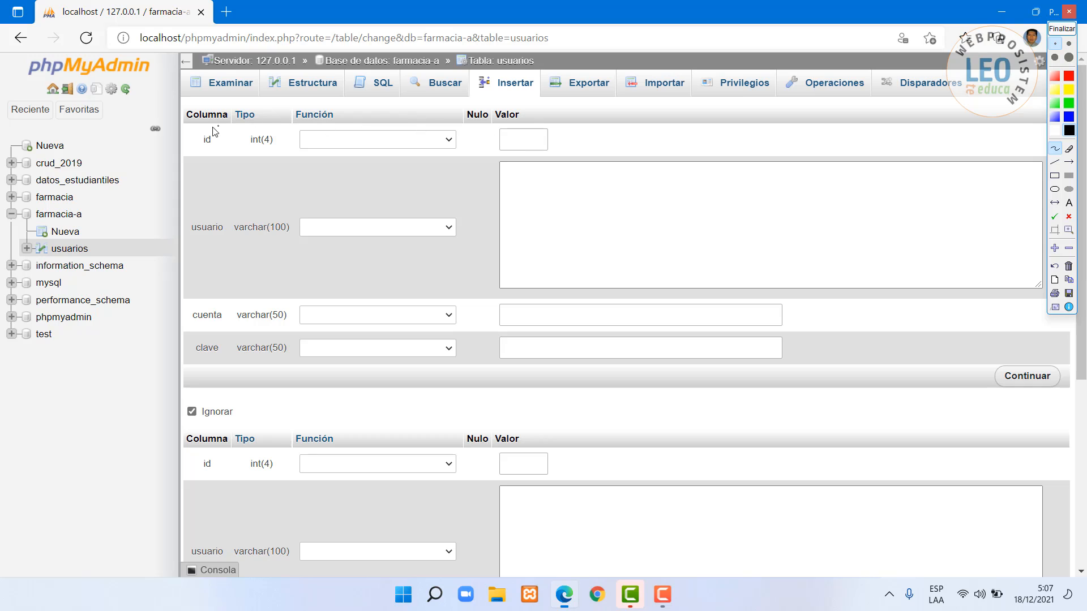
mouse_move(534, 121)
mouse_down()
mouse_move(496, 125)
mouse_move(522, 155)
mouse_move(561, 132)
mouse_move(531, 122)
mouse_move(503, 153)
mouse_up()
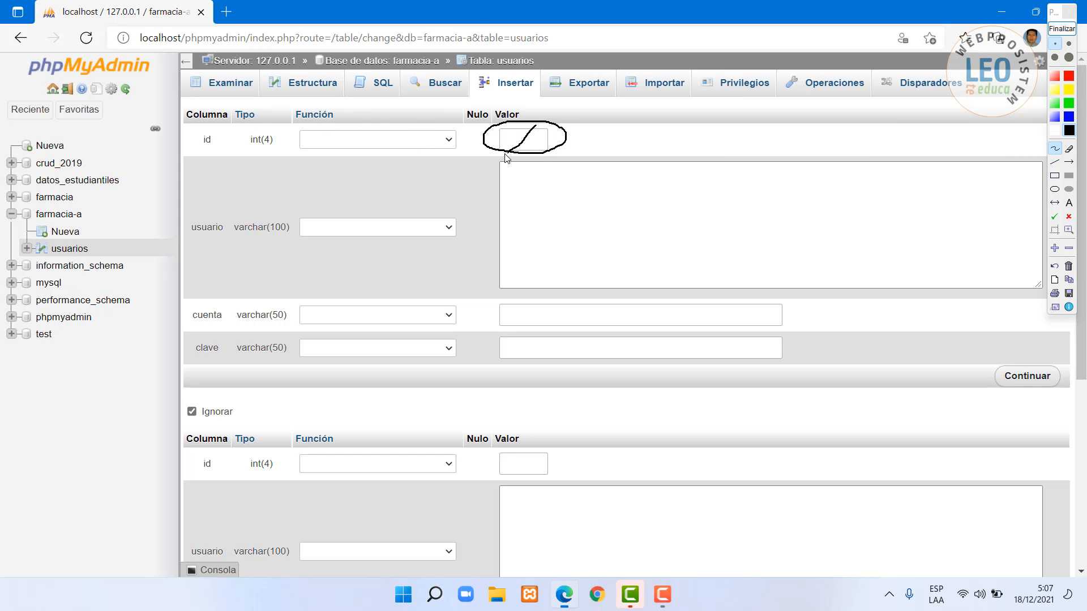
drag(494, 114, 549, 147)
click(1061, 28)
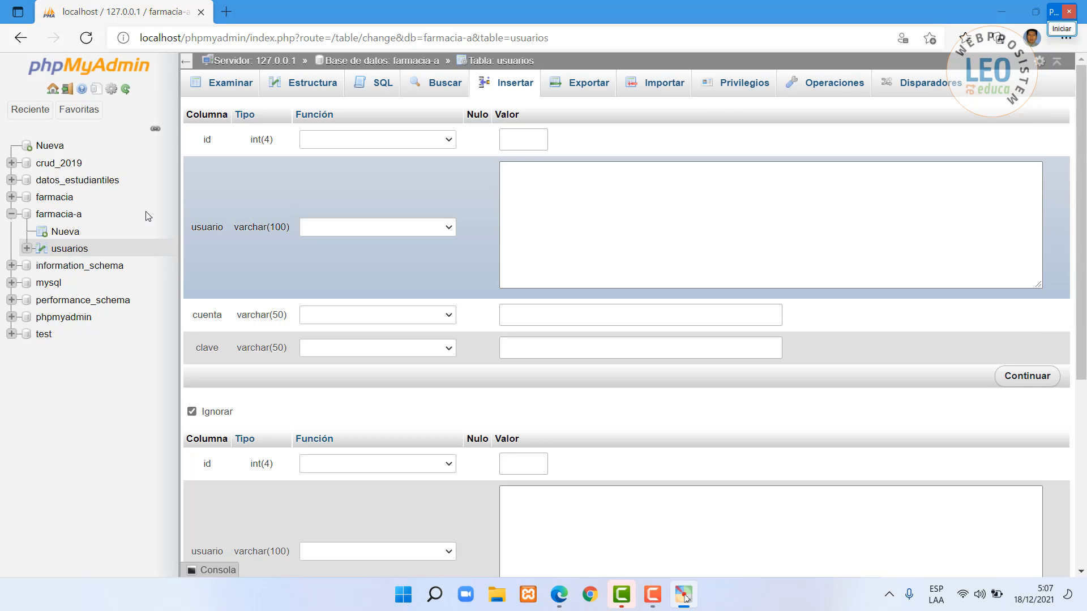
- Enter the first user's full name, account and password, then save the row
click(557, 181)
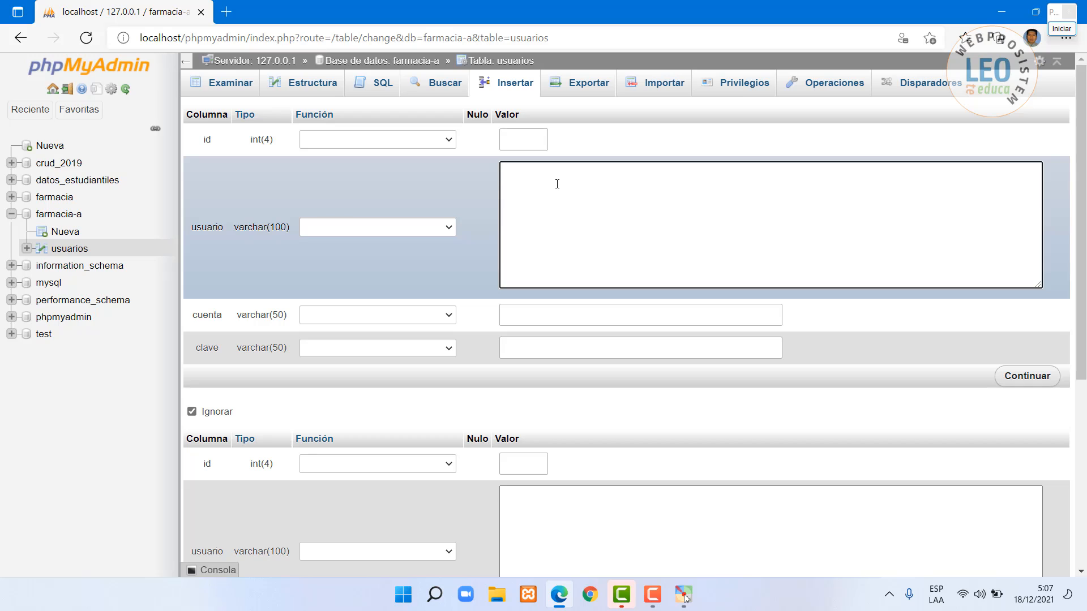
click(576, 315)
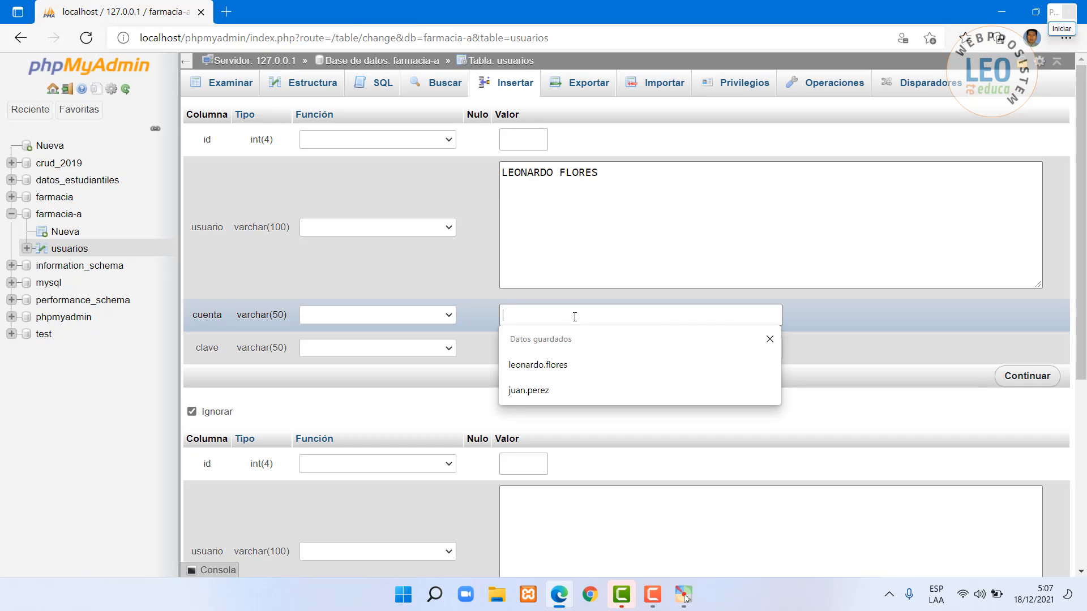
click(551, 365)
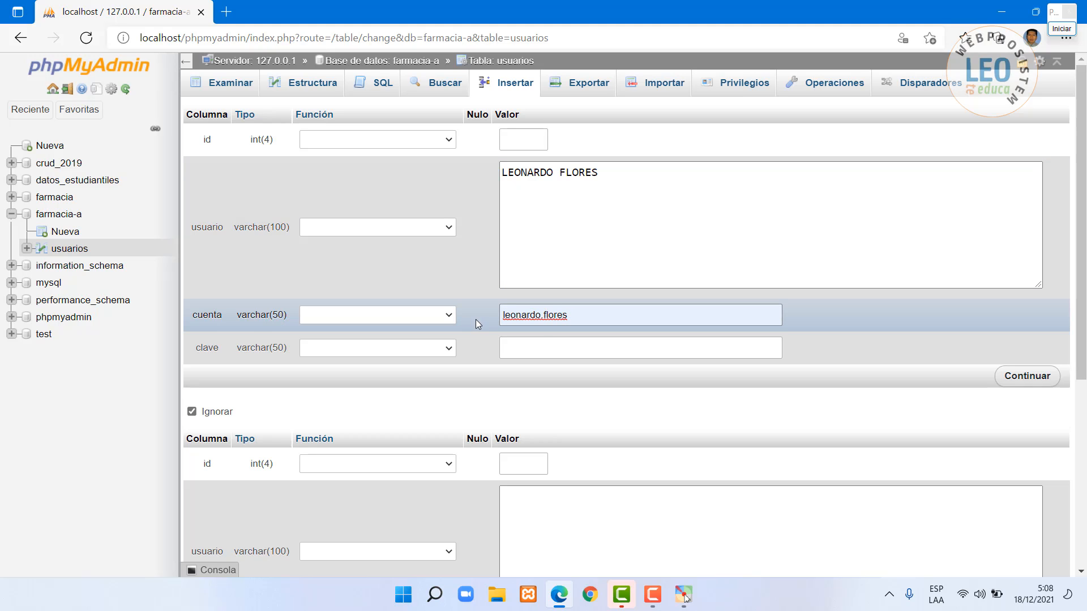
click(545, 350)
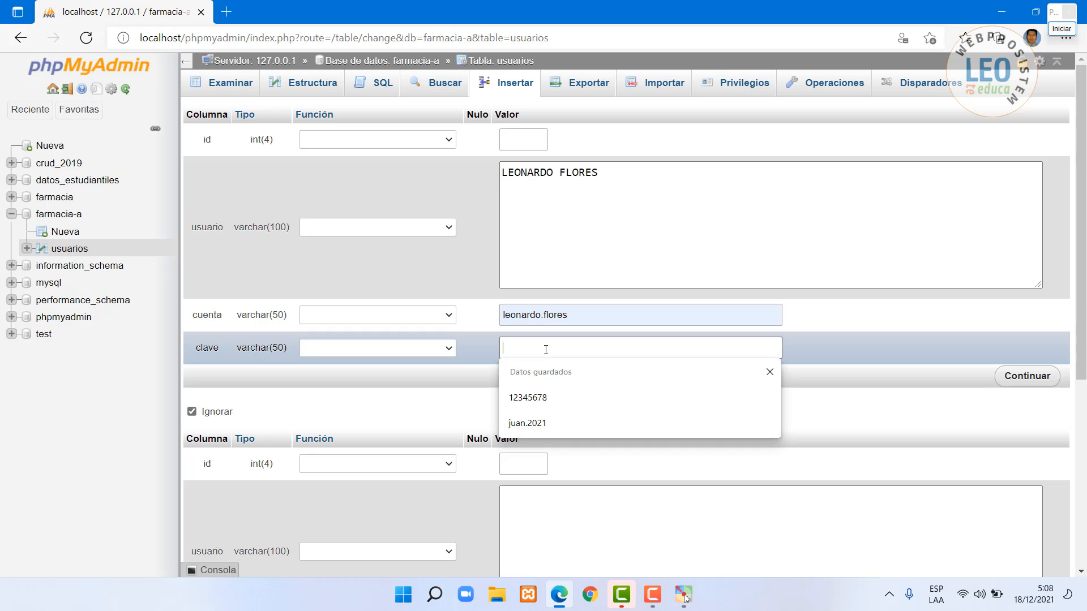
click(547, 392)
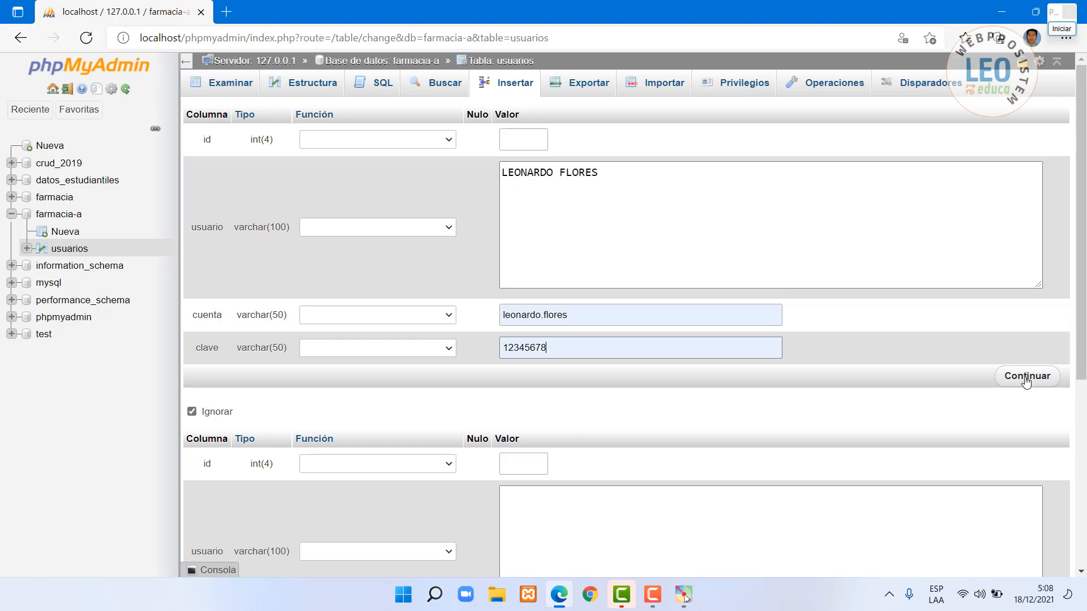
click(1027, 376)
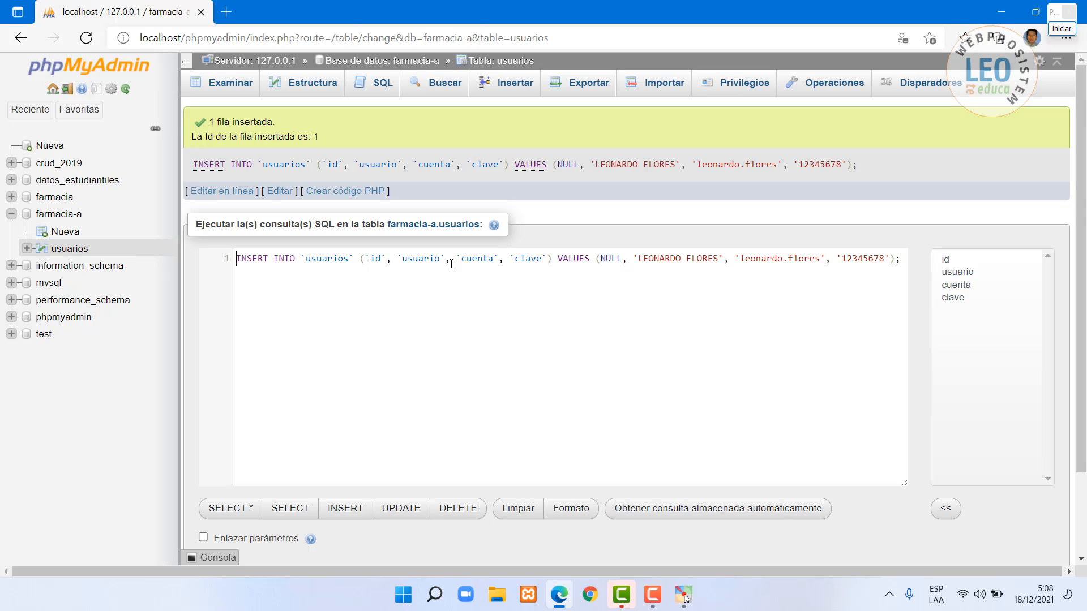
- Browse the saved usuarios row, then go to the table's Importar page
click(220, 85)
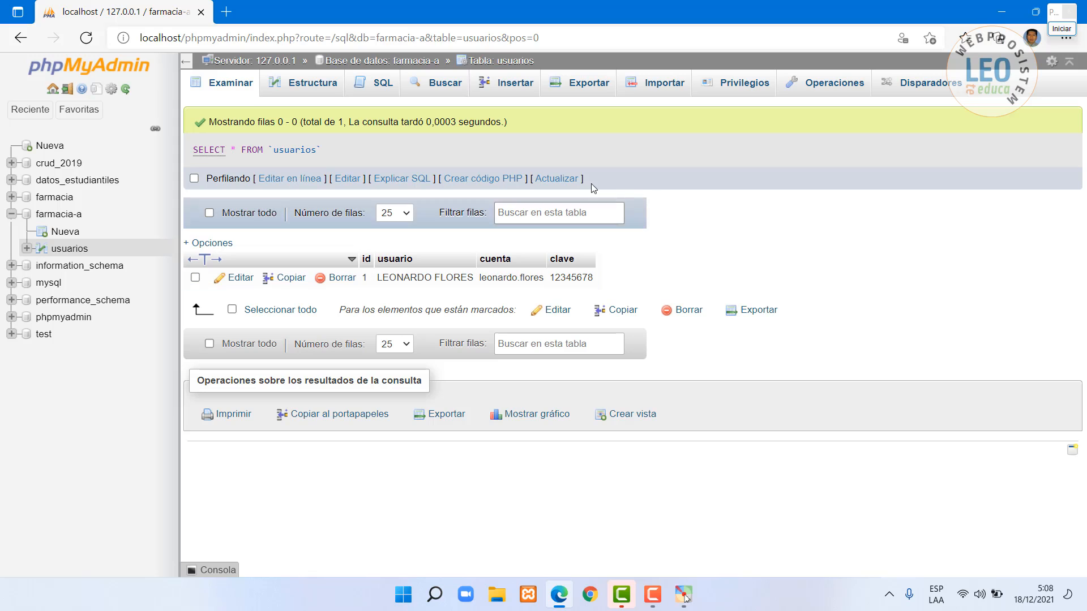
click(655, 86)
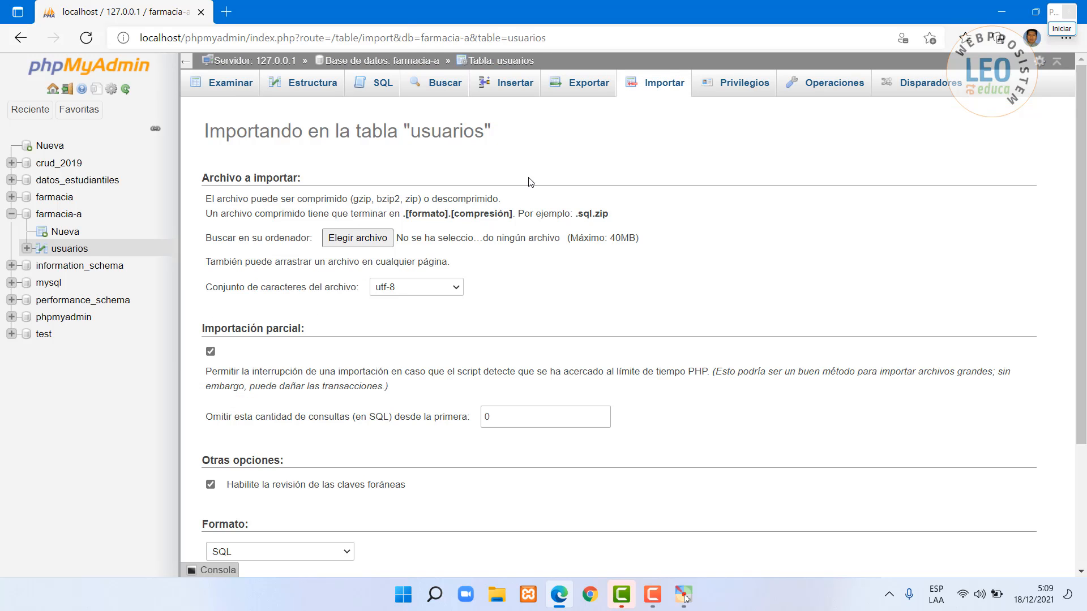
- Insert a second user row with the user's full name, account number and password
click(505, 86)
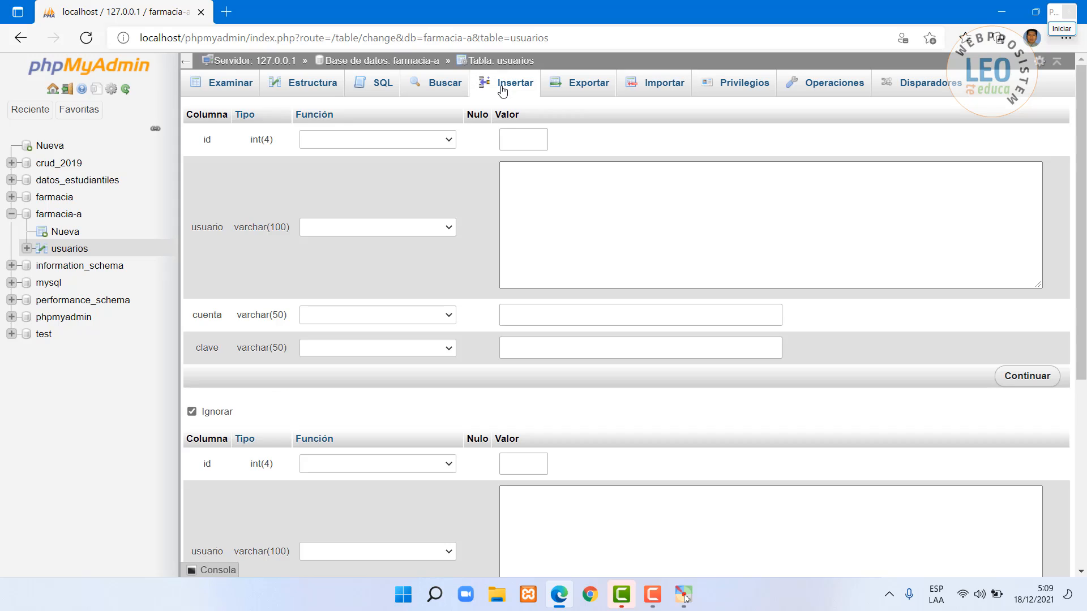
click(564, 177)
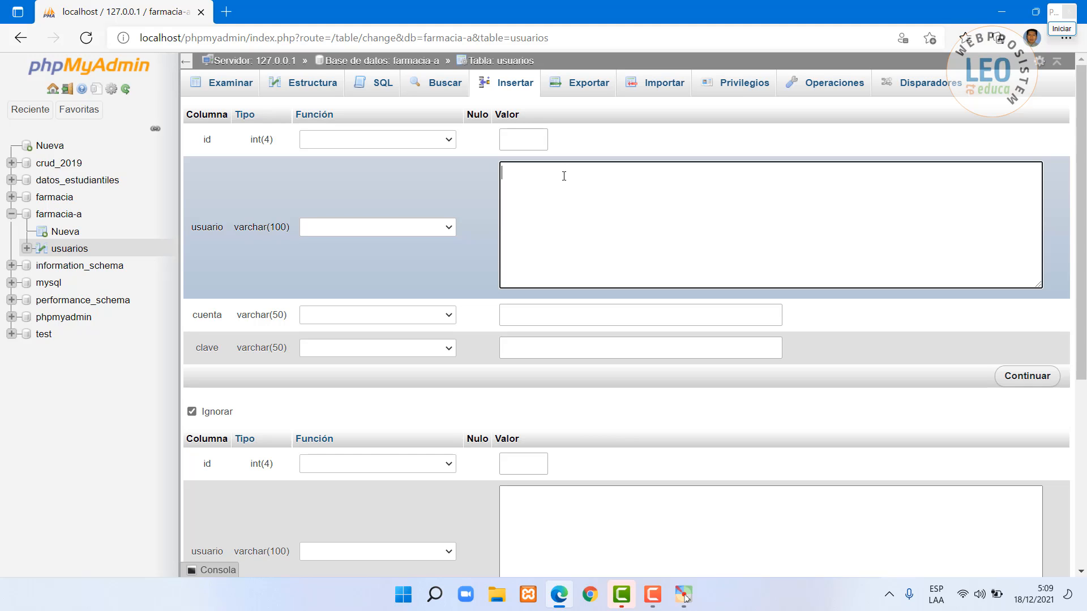
click(526, 316)
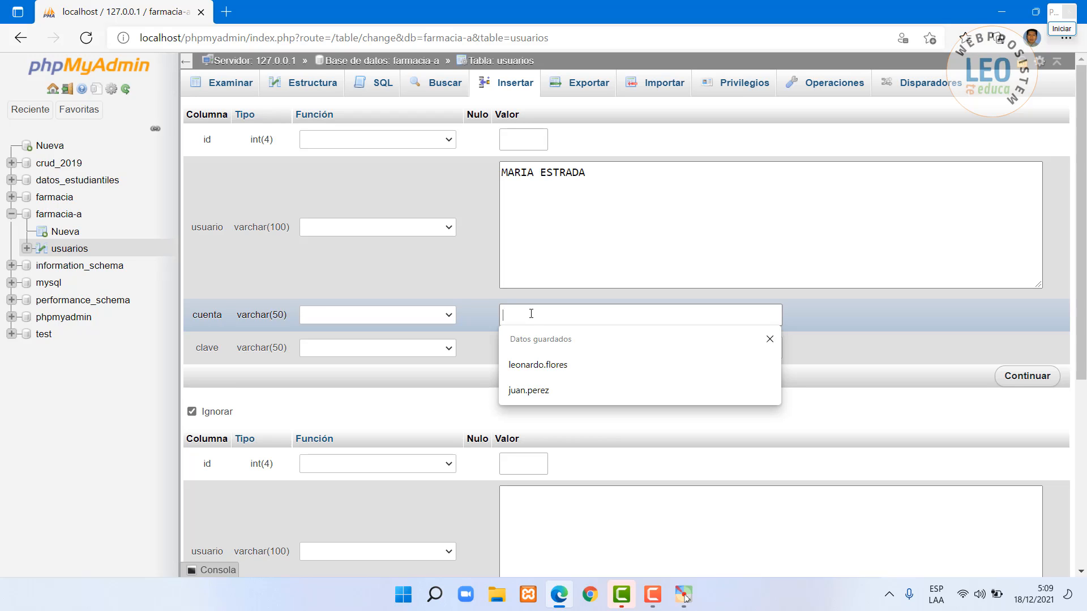
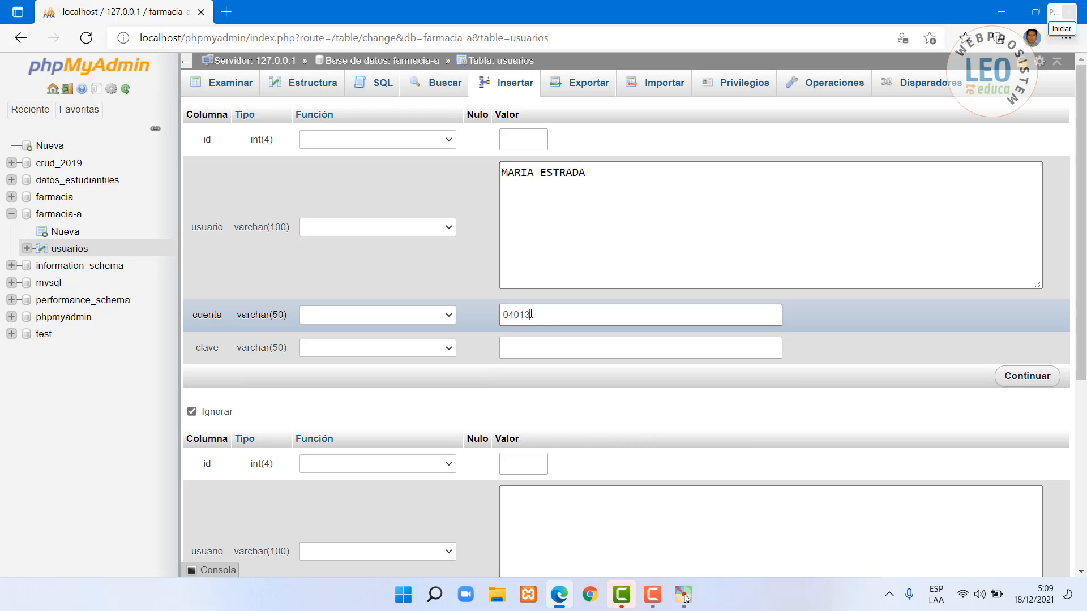
click(519, 352)
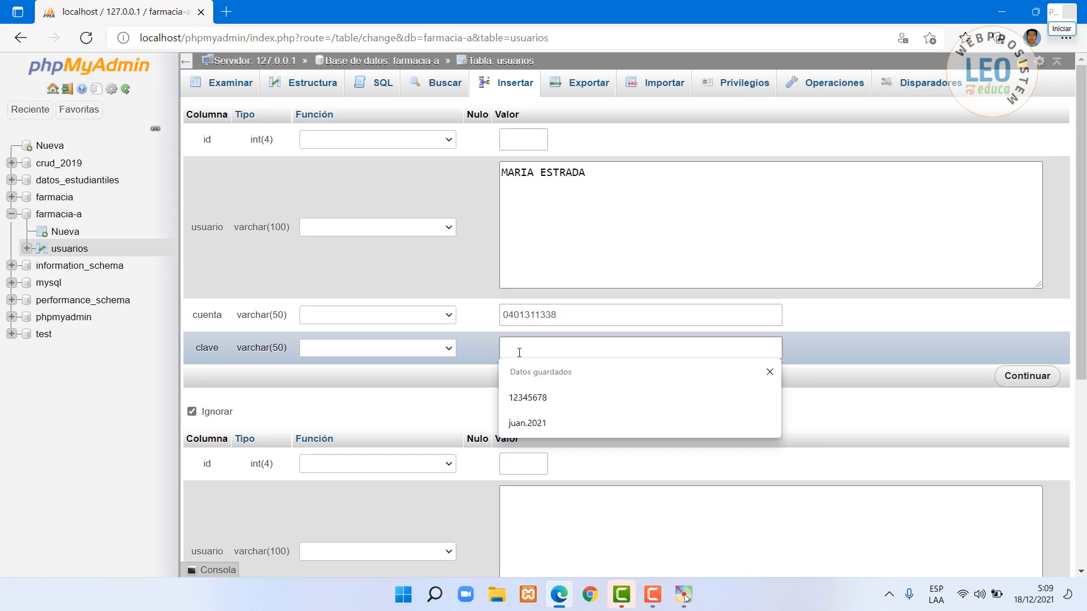
text(ABC)
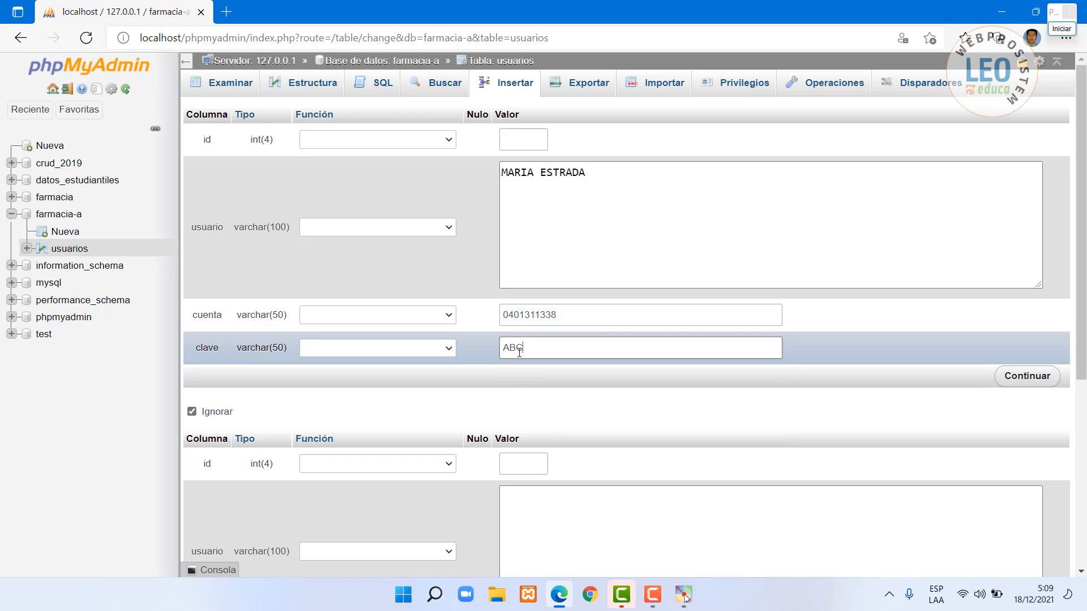
text(123)
click(1021, 376)
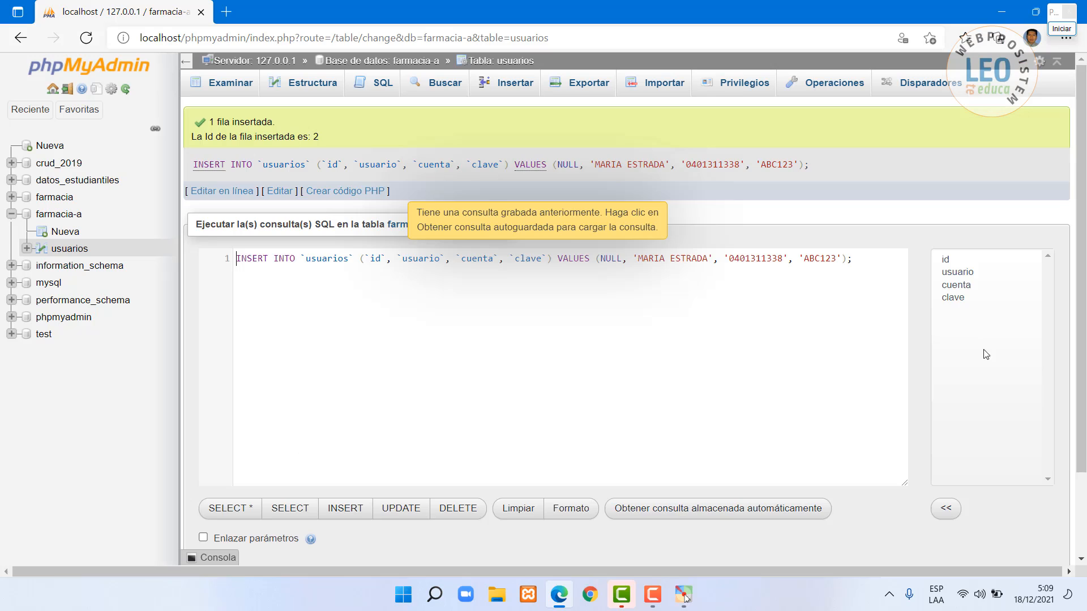
- Check both user rows in Examinar, then switch to the usuarios structure view
click(229, 88)
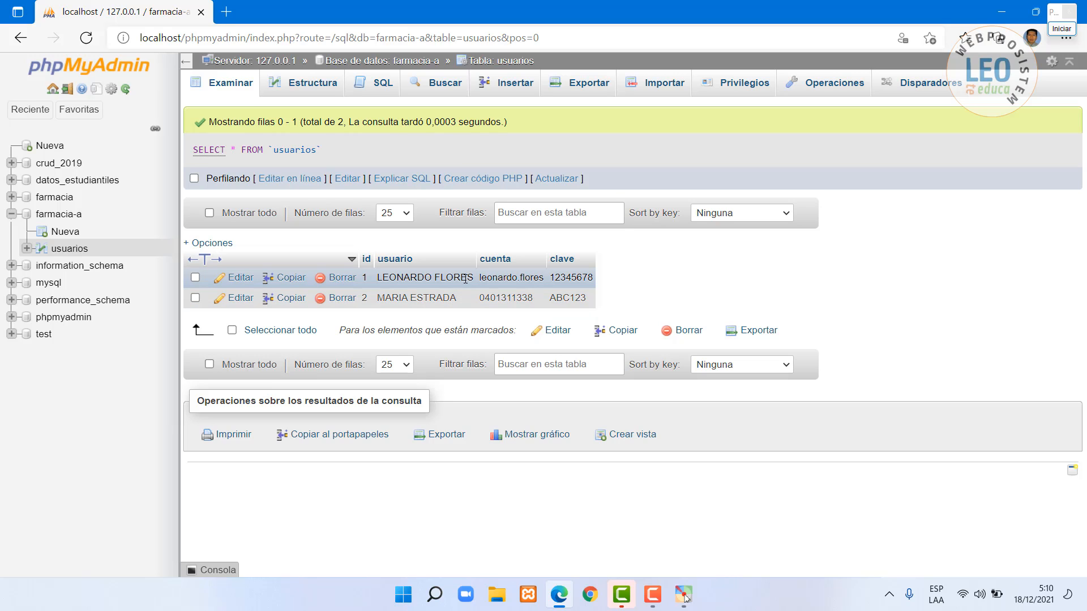
click(311, 84)
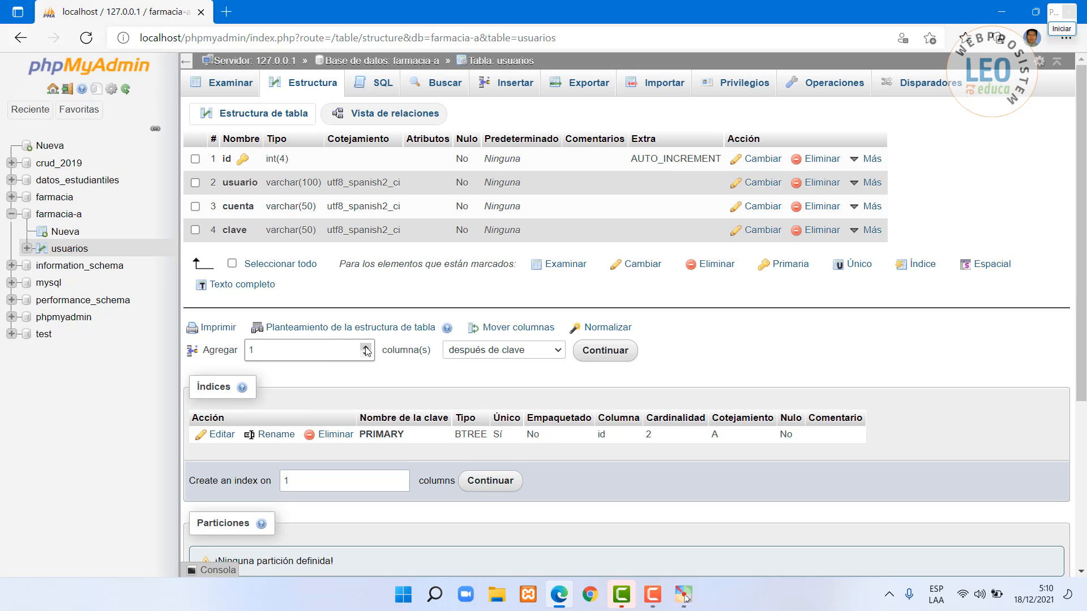
- Add 2 columns after clave, defining the first as privilegio VARCHAR(10)
click(308, 355)
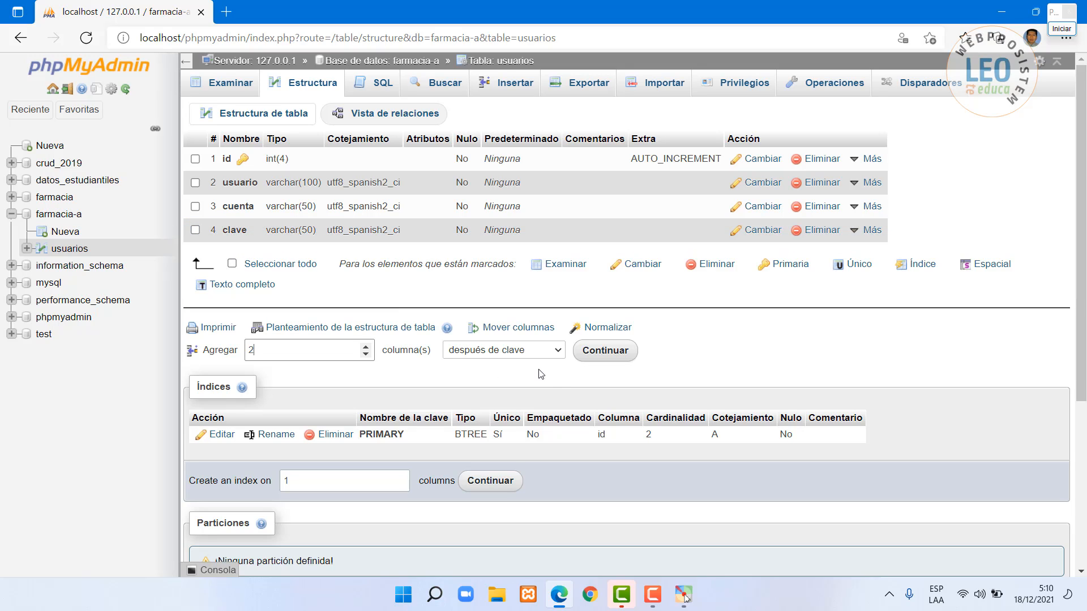
click(604, 355)
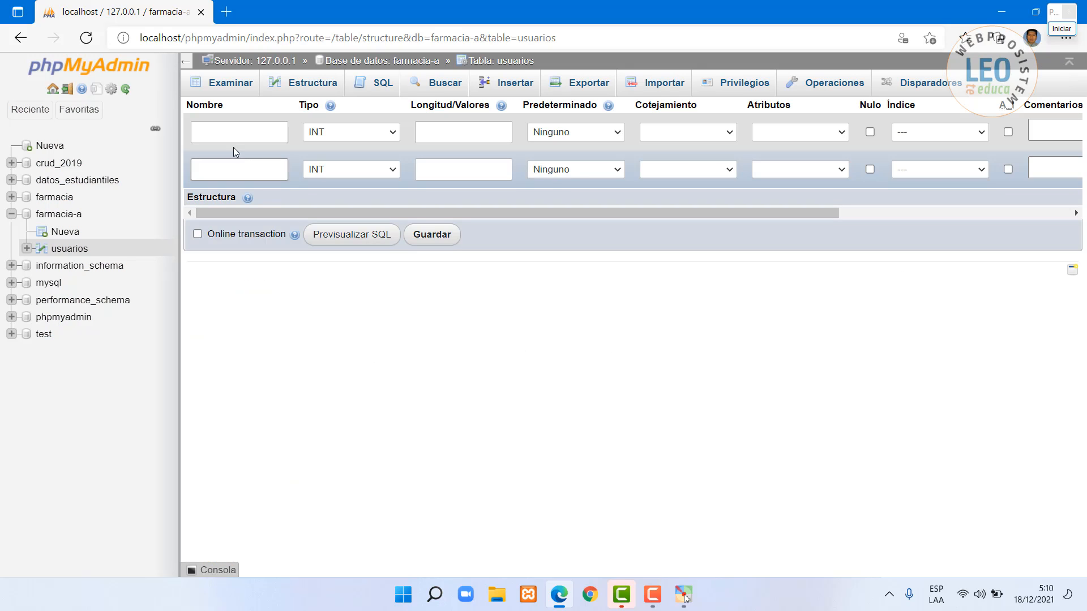
click(233, 133)
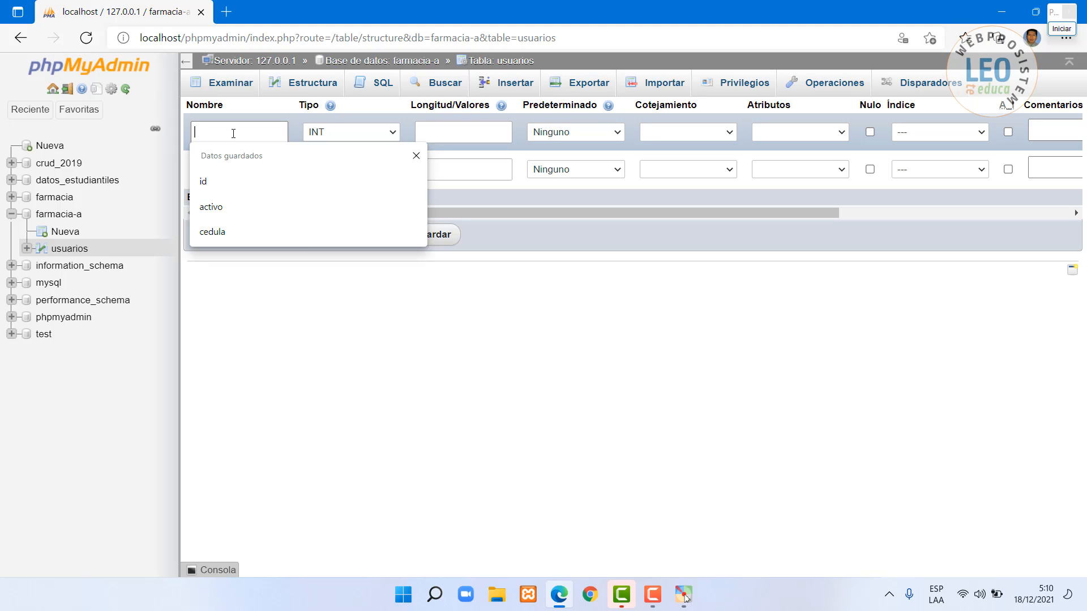
text(pri)
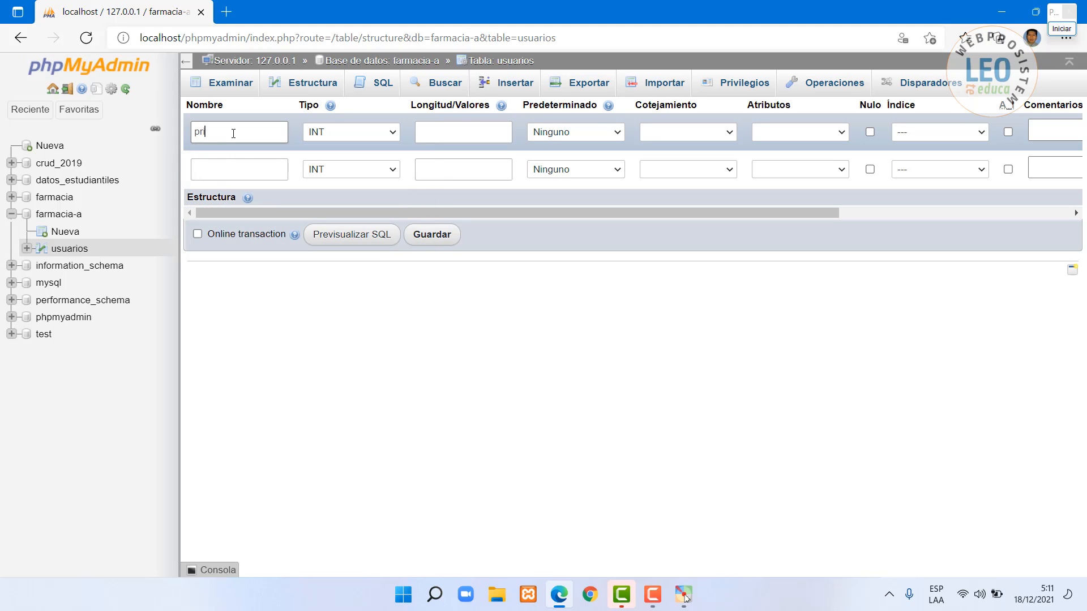
text(vilegio)
click(372, 133)
click(351, 164)
click(455, 134)
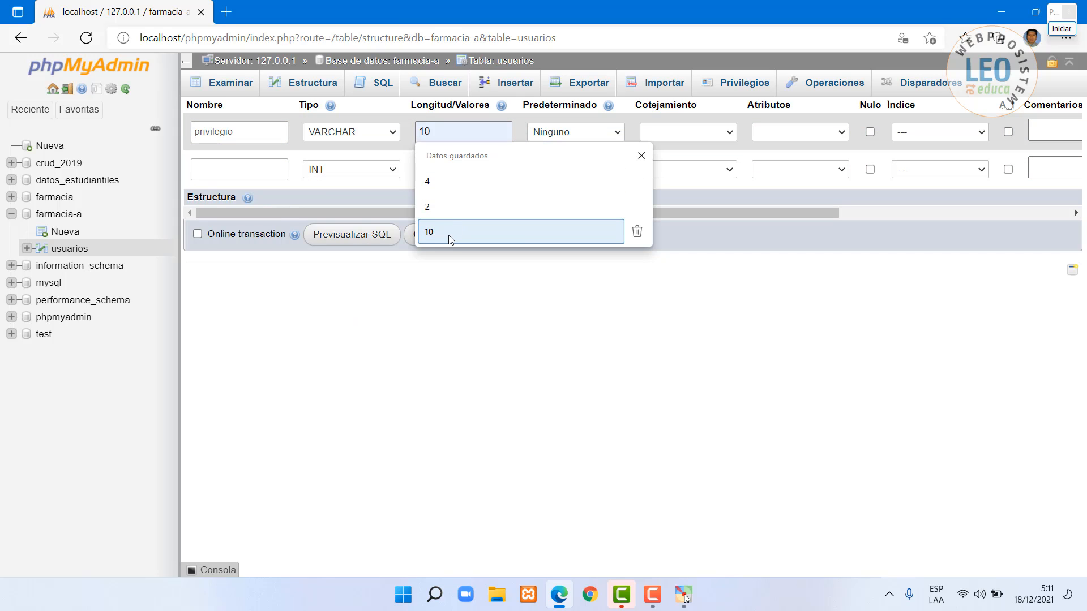
click(449, 233)
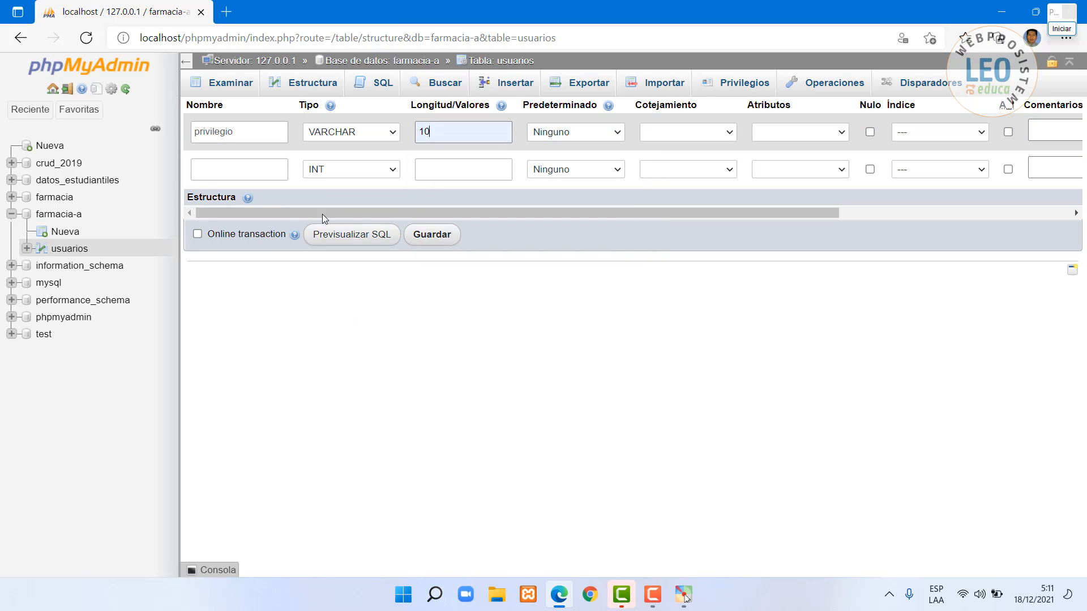
- Define the second column as activo VARCHAR(2) and save both columns
click(237, 169)
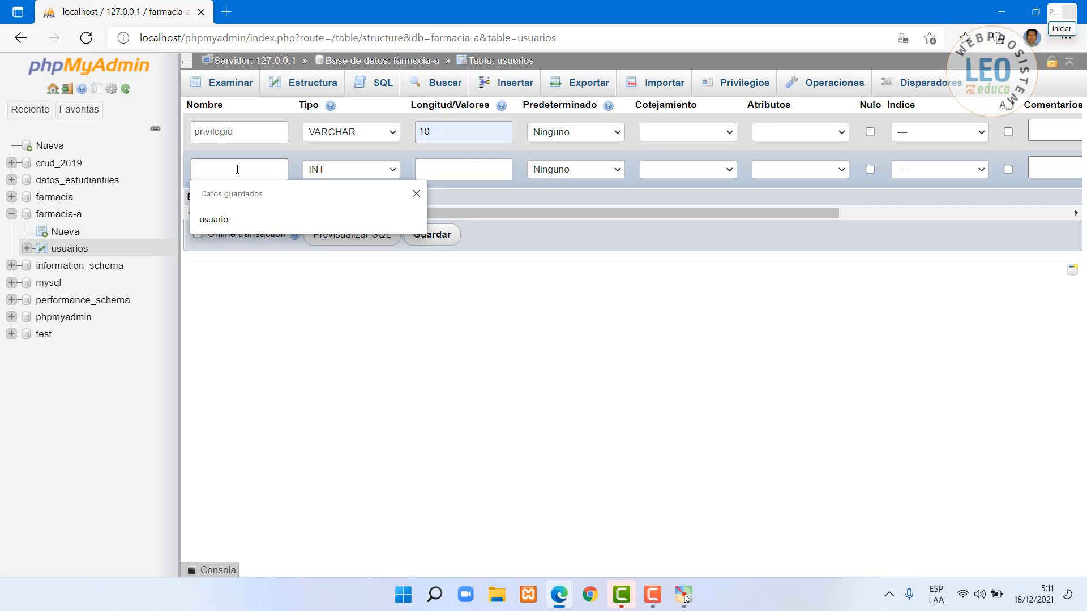
text(acti)
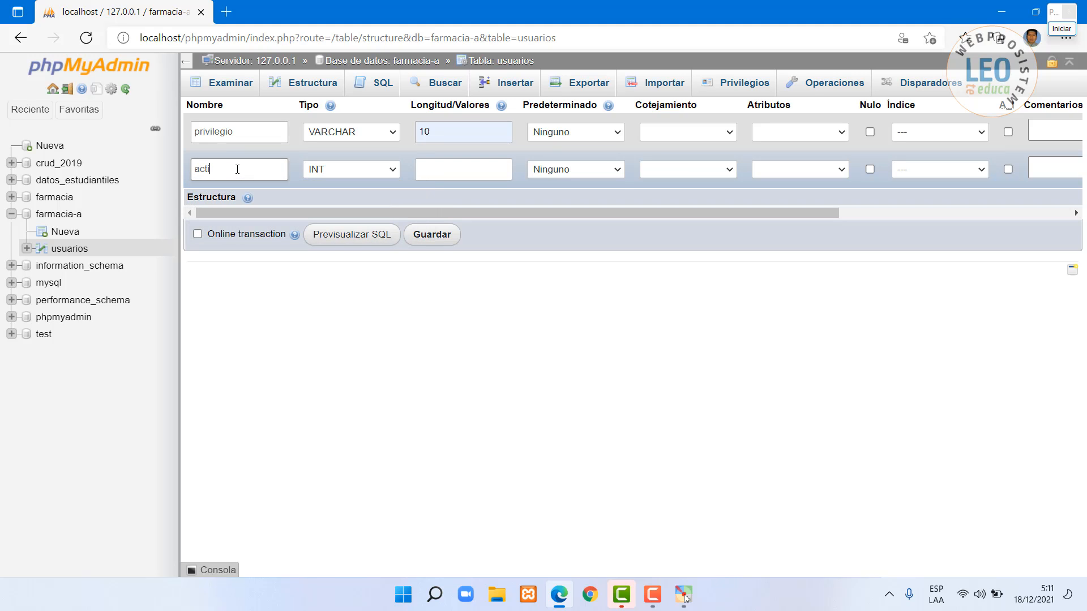
text(vo)
click(382, 171)
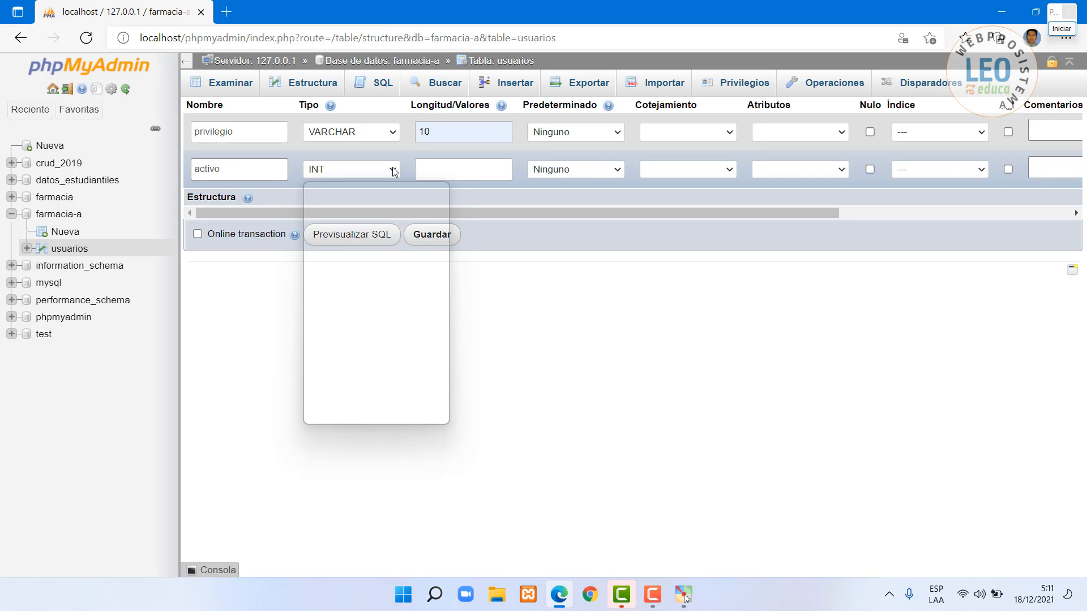
click(340, 198)
click(430, 171)
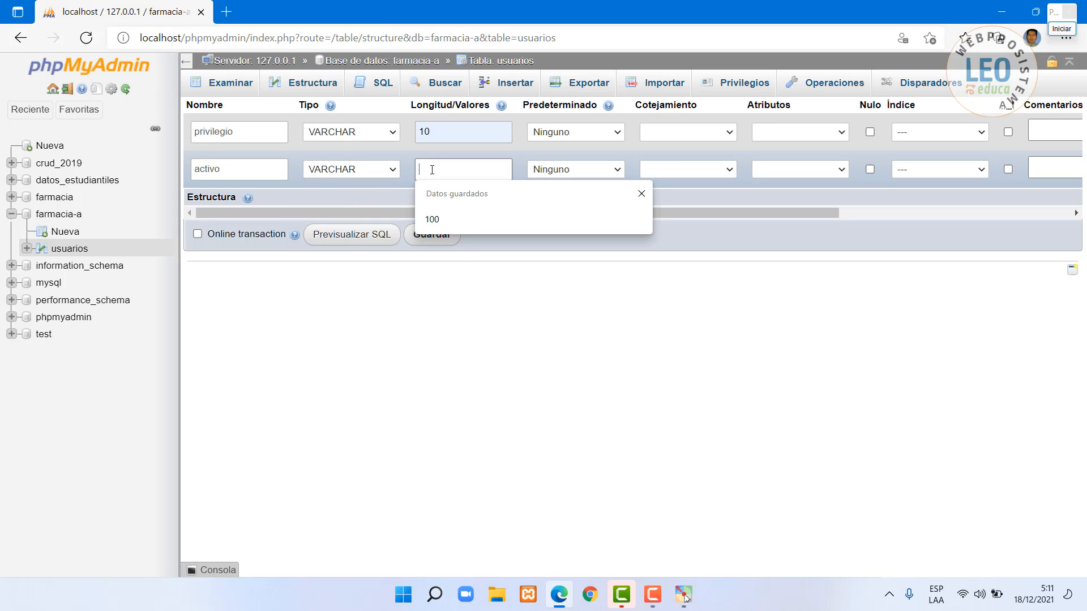
text(2)
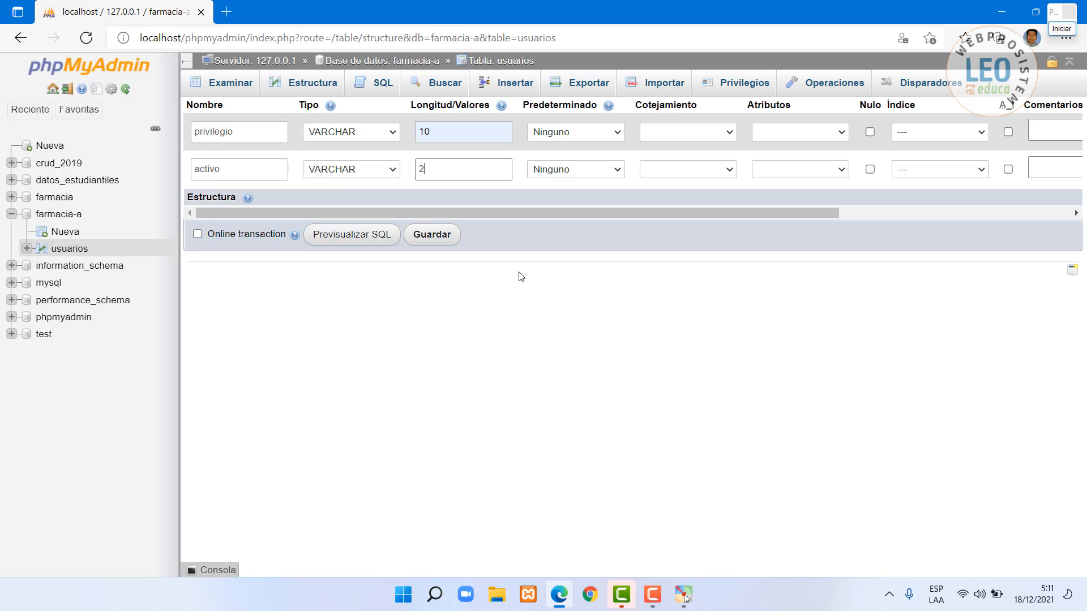
click(432, 235)
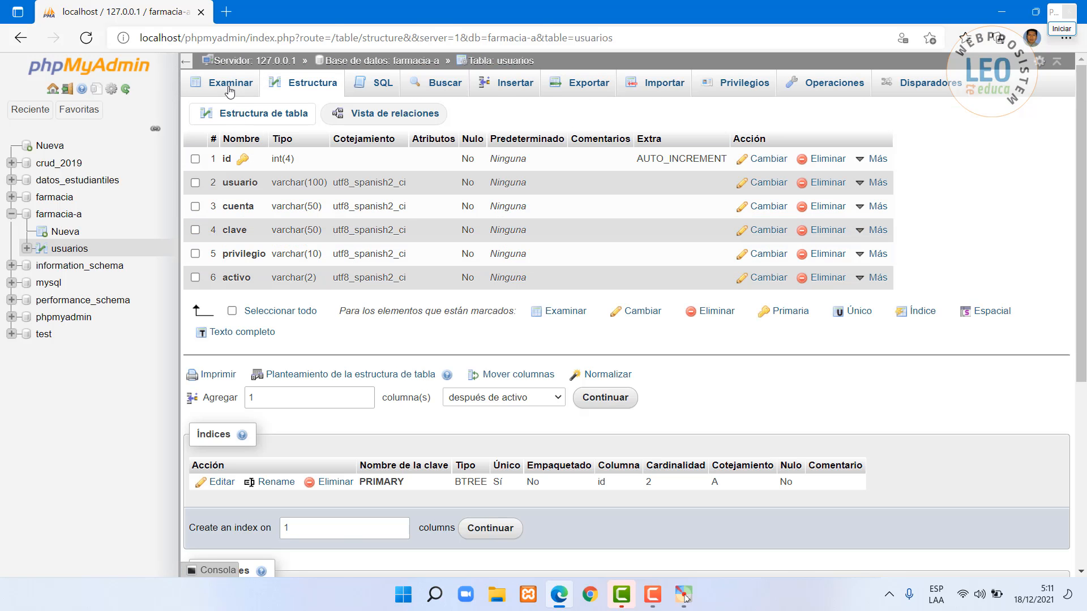
- Edit row 1 with privilegio ADMINISTRADOR and activo SI, then reload the rows
click(227, 84)
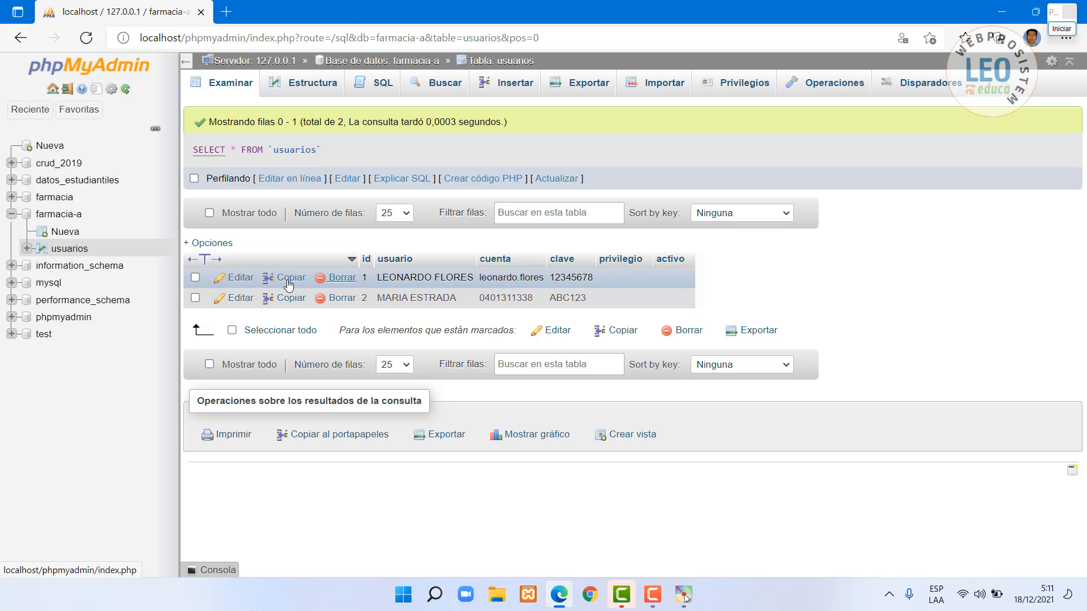
click(238, 279)
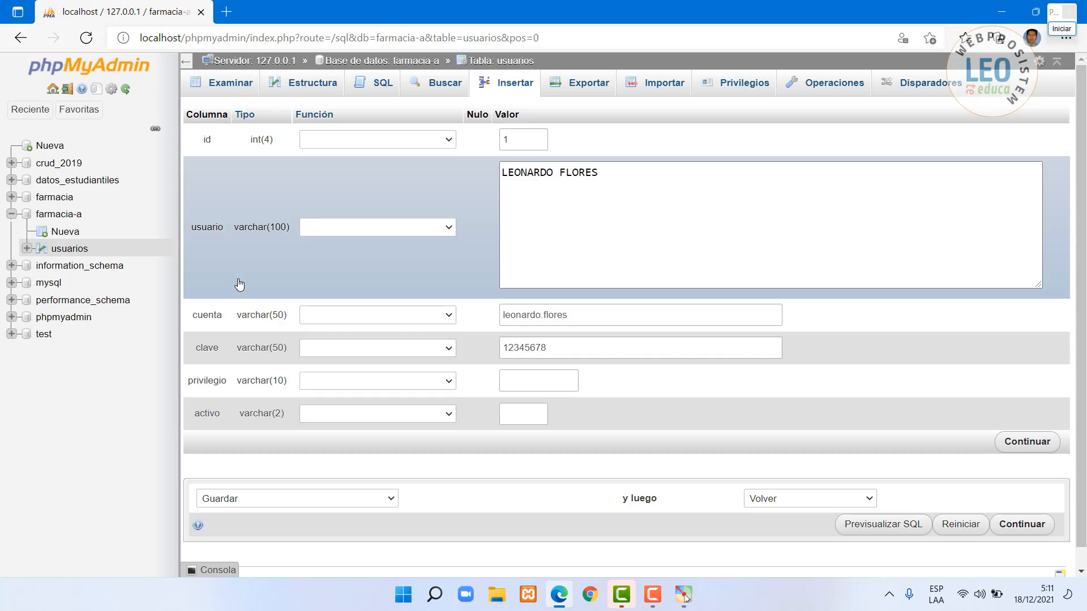
click(531, 380)
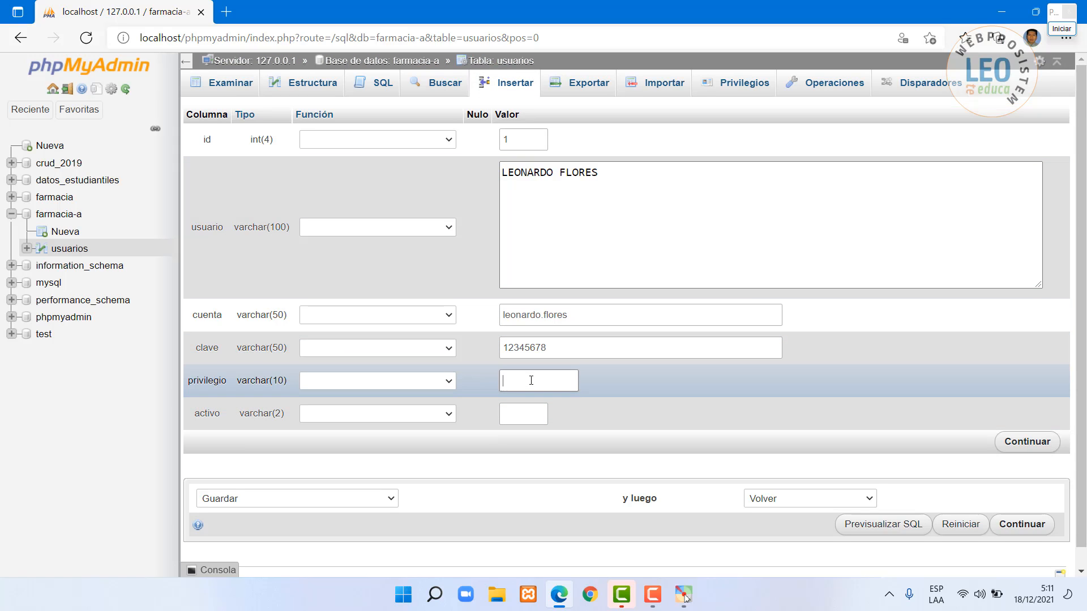
text(ADM)
text(INISTRADOR)
click(518, 415)
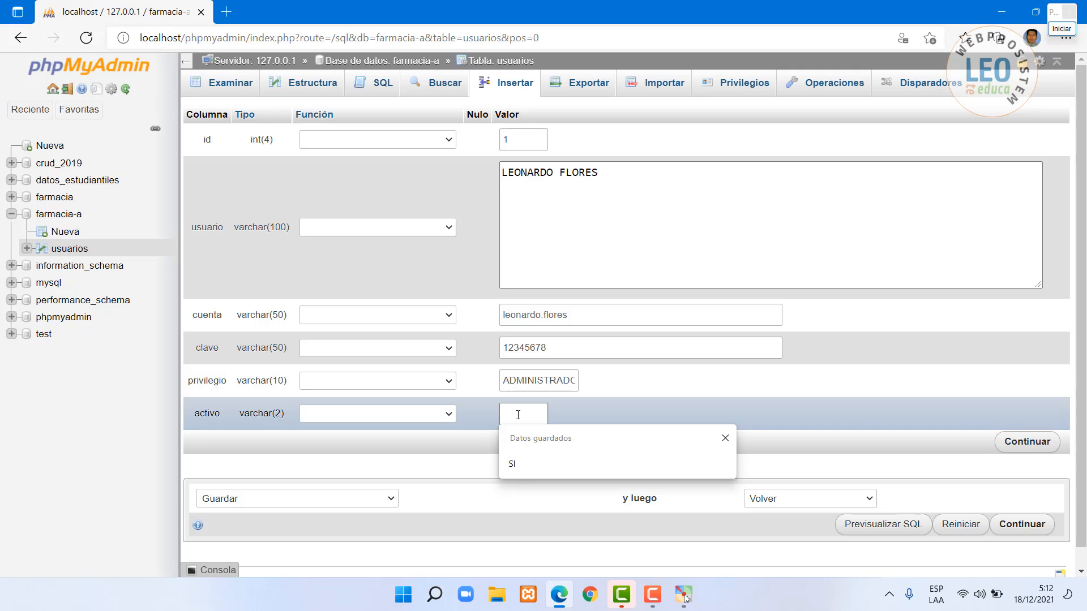
click(518, 462)
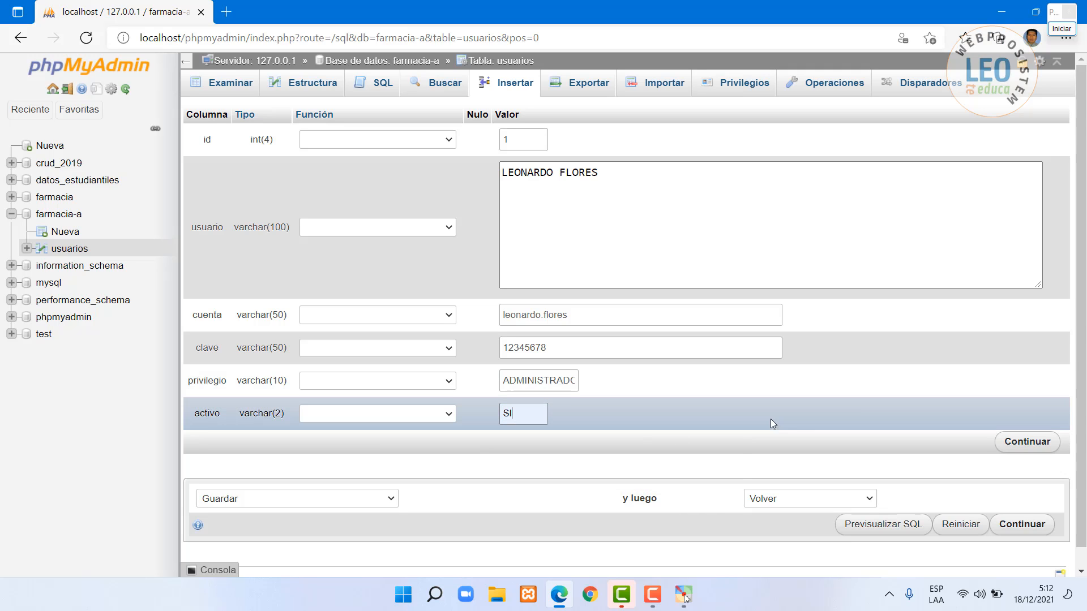
click(1024, 441)
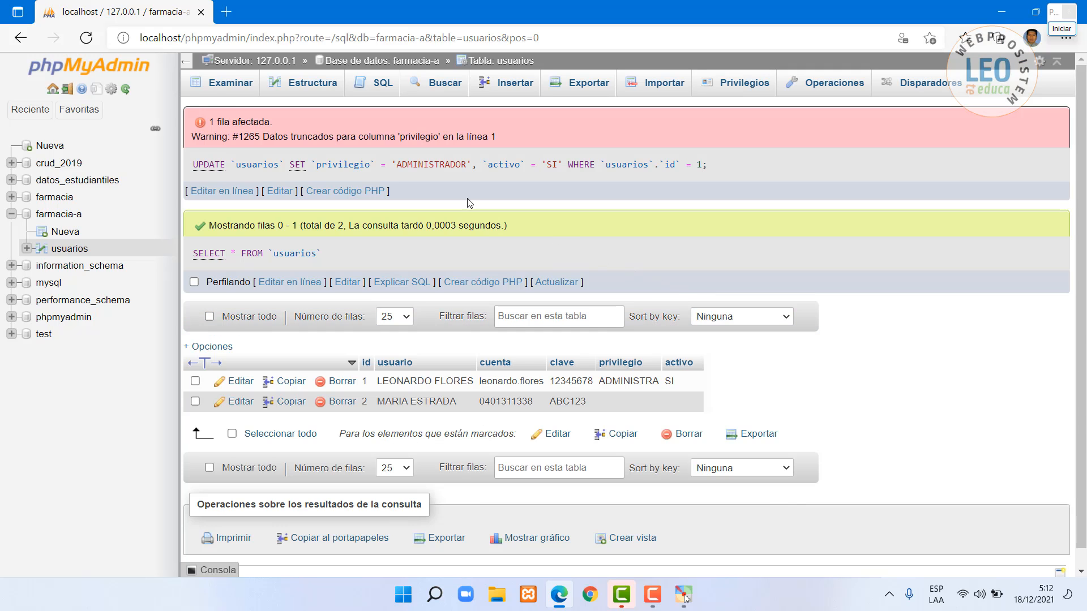
click(231, 82)
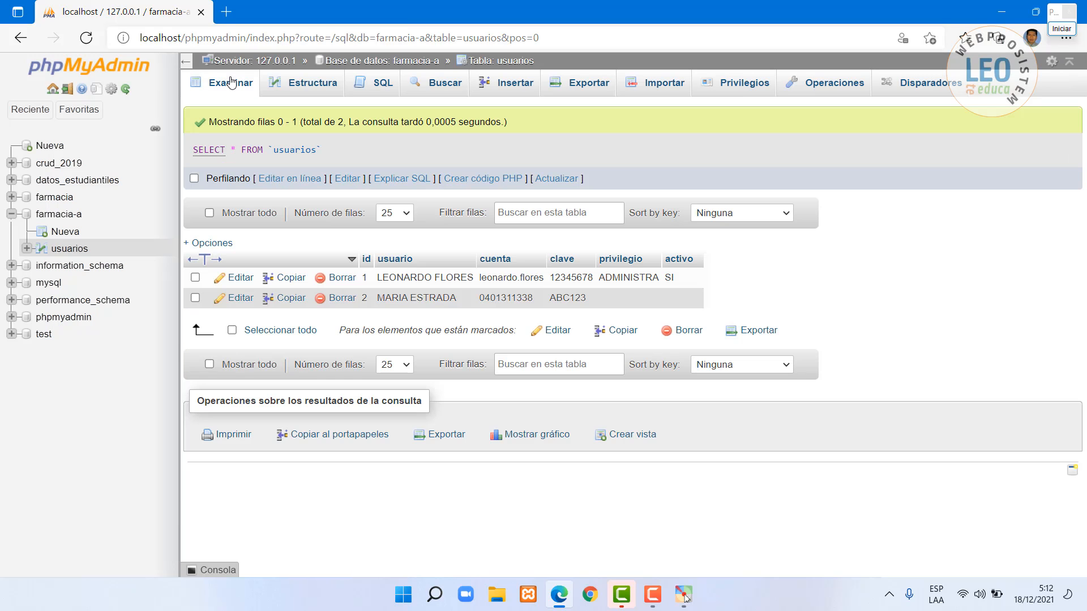
- Change the privilegio column length from 10 to 20 and list the rows again
double_click(634, 277)
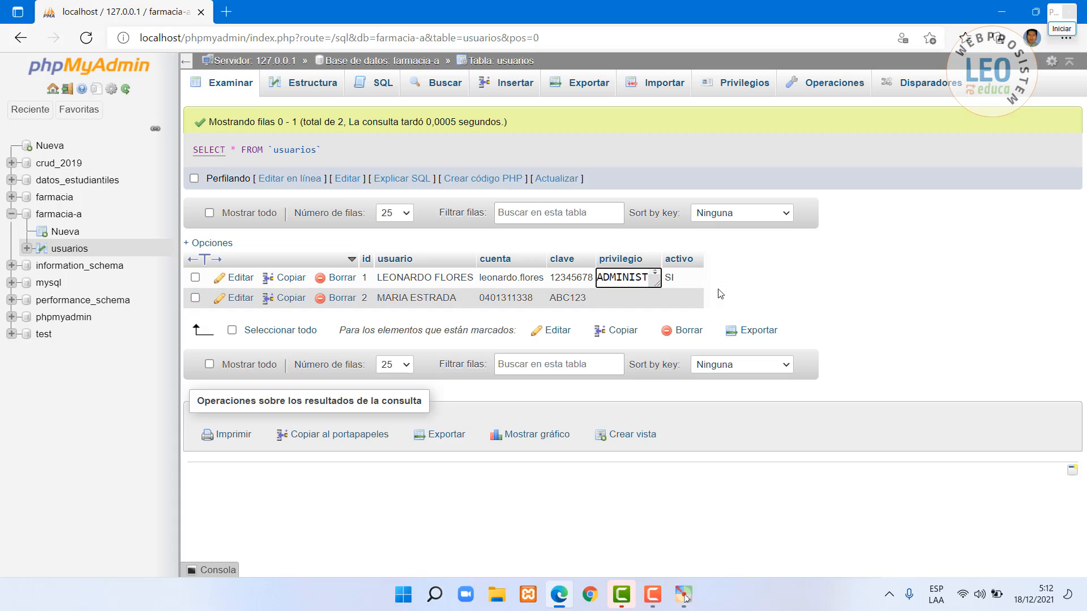
click(766, 282)
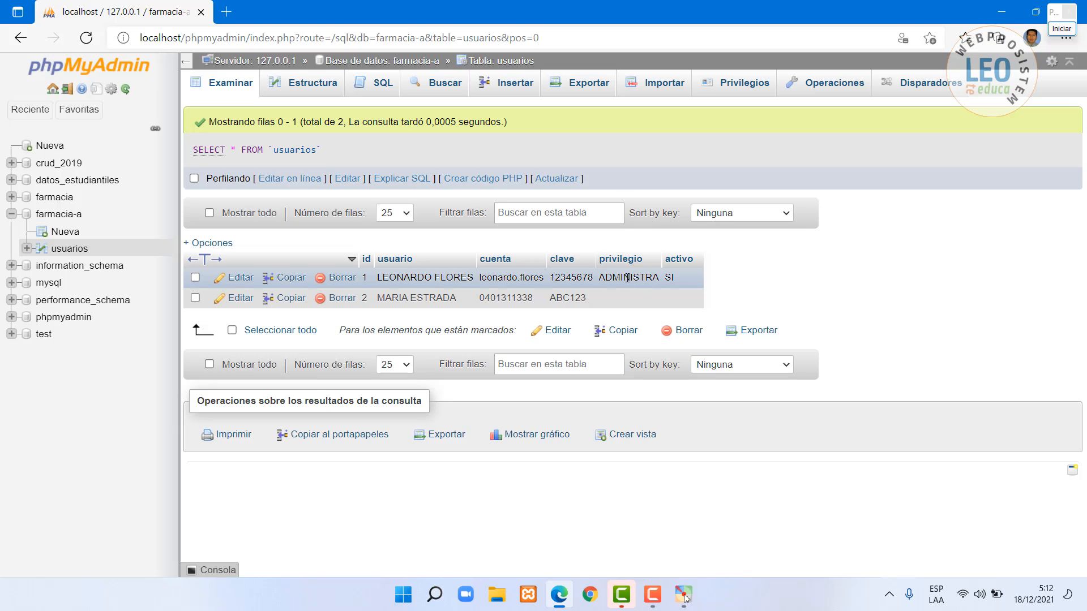
click(313, 84)
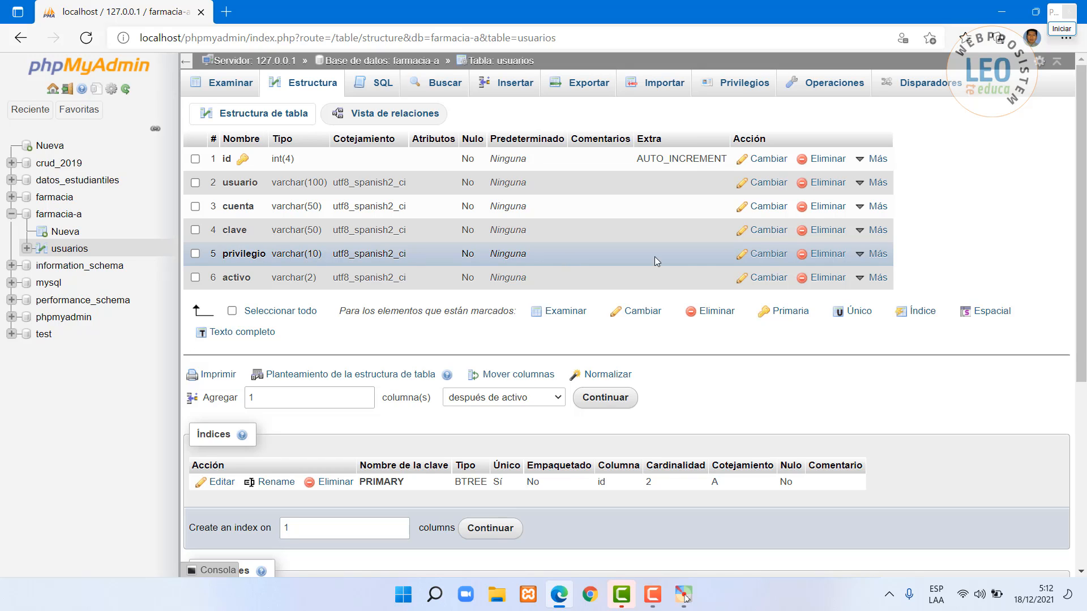
click(768, 254)
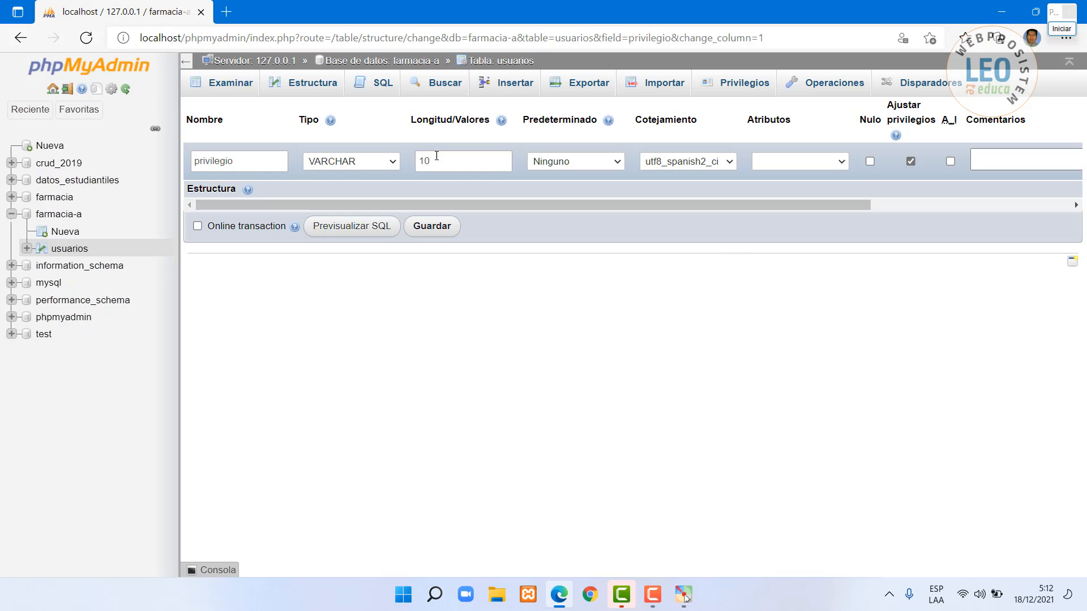
click(439, 168)
double_click(425, 162)
text(20)
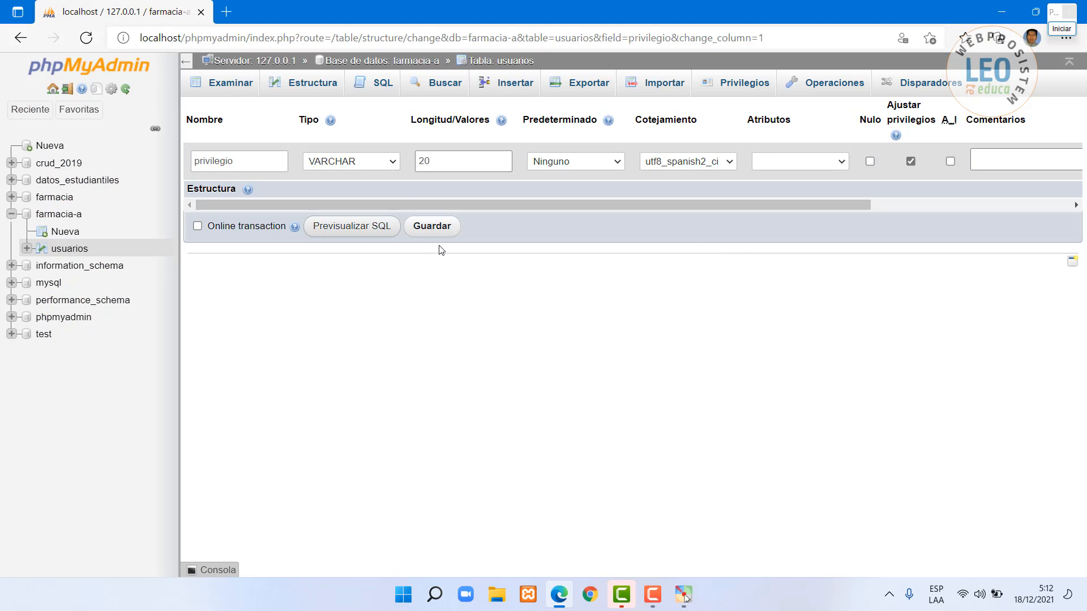
click(438, 225)
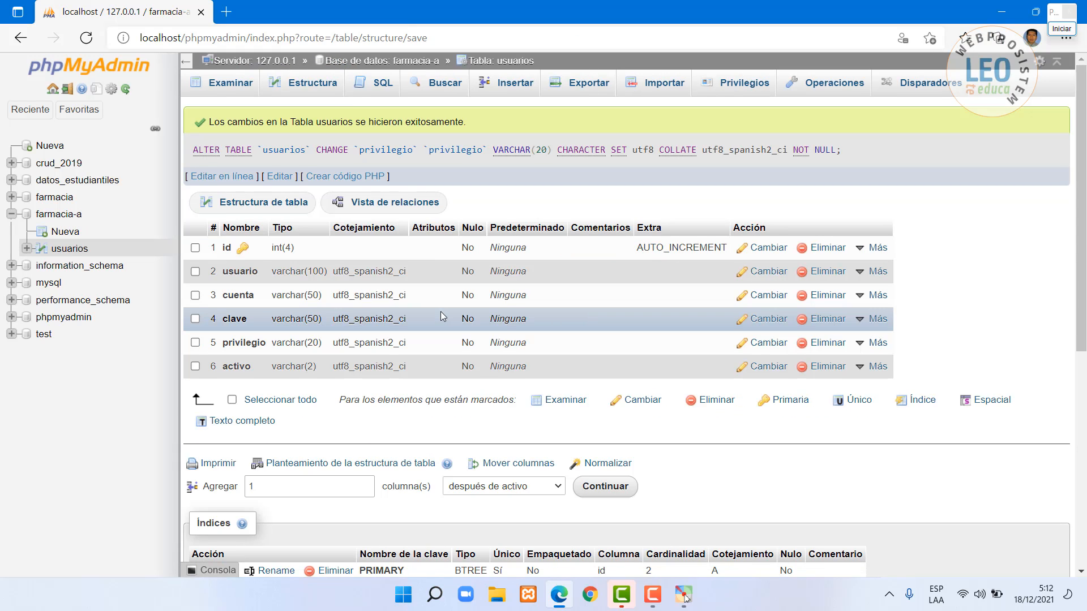
click(226, 82)
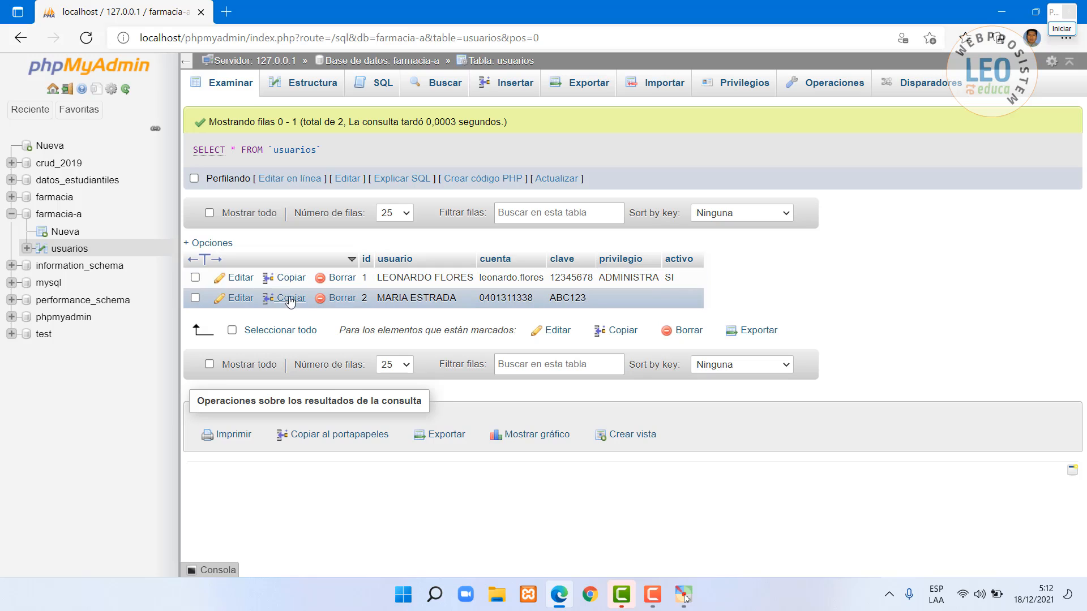
- Re-edit row 1 so privilegio holds the full value ADMINISTRADOR
click(240, 278)
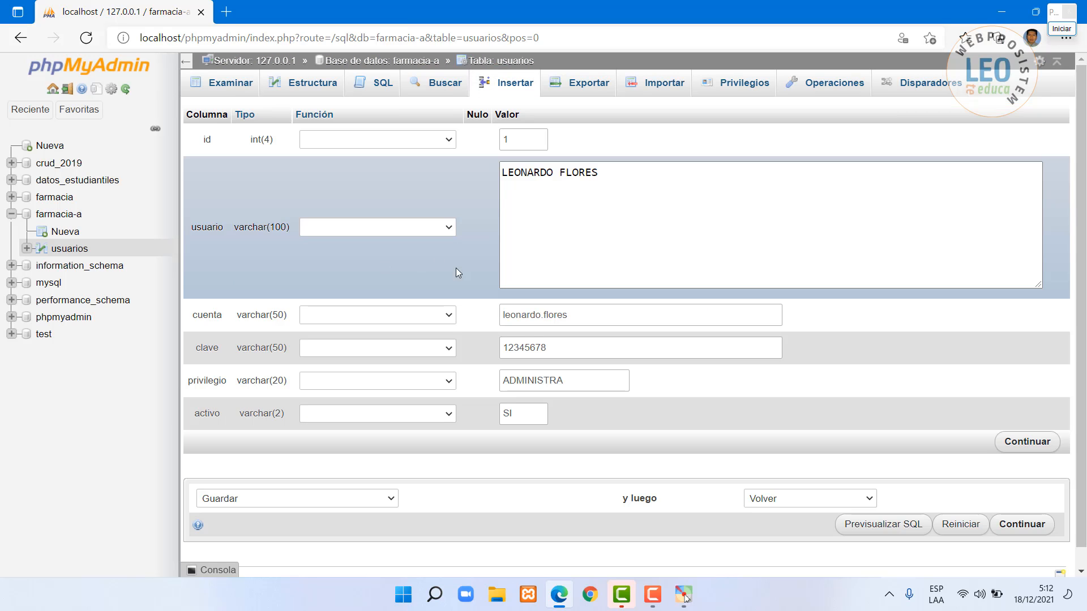
click(576, 379)
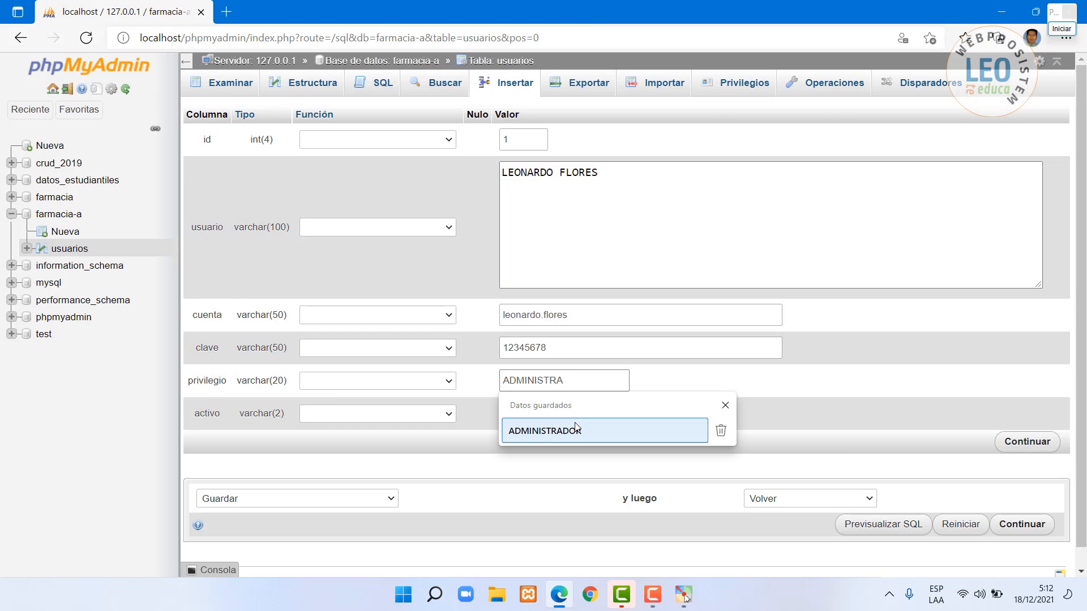
click(574, 429)
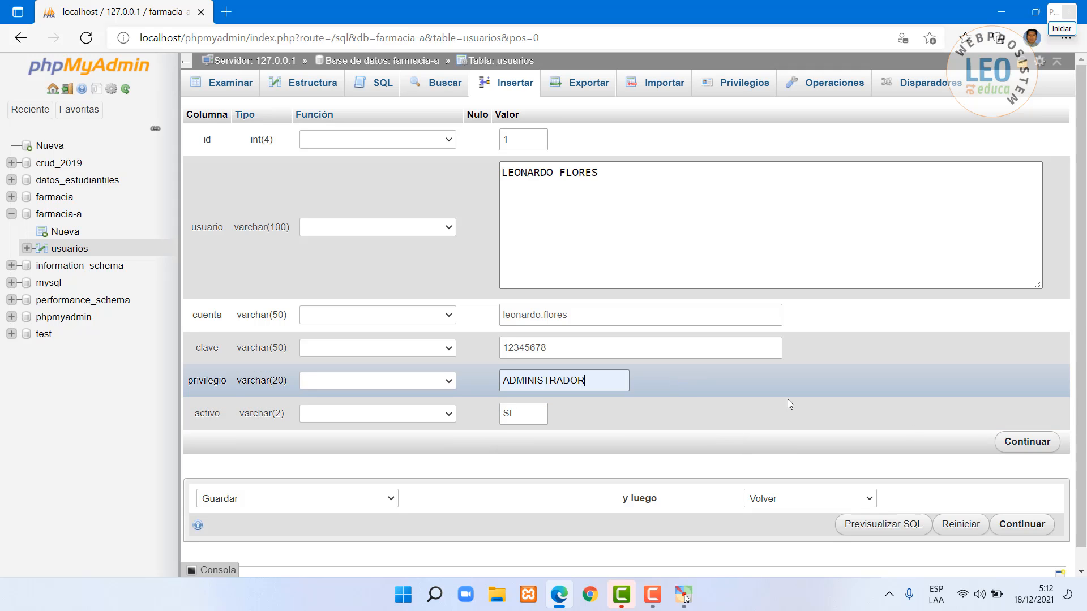
click(1004, 439)
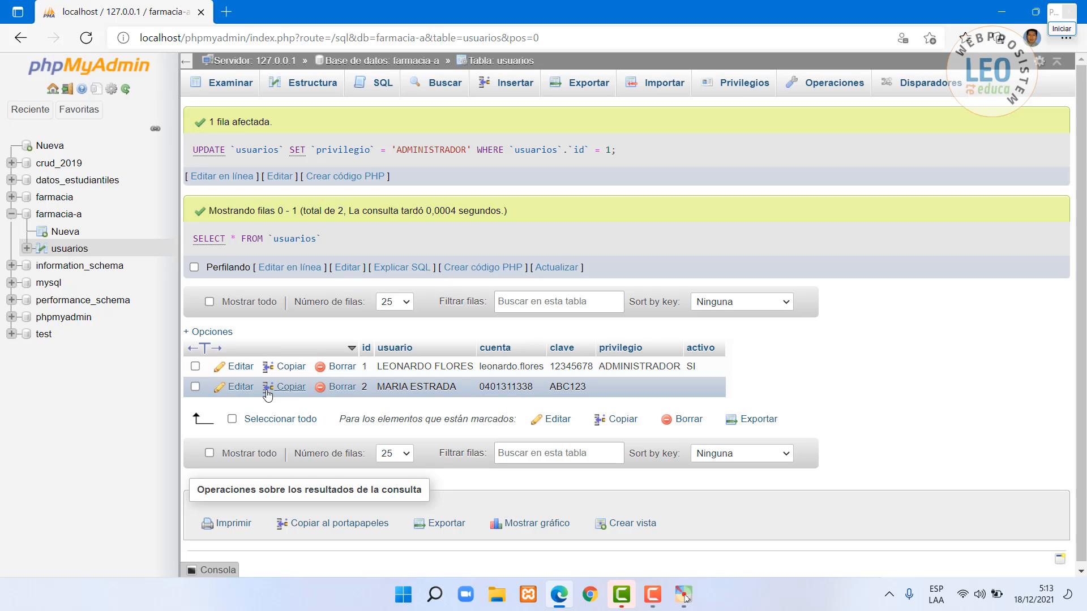
- Edit row 2 with privilegio CLIENTE and activo SI
click(240, 390)
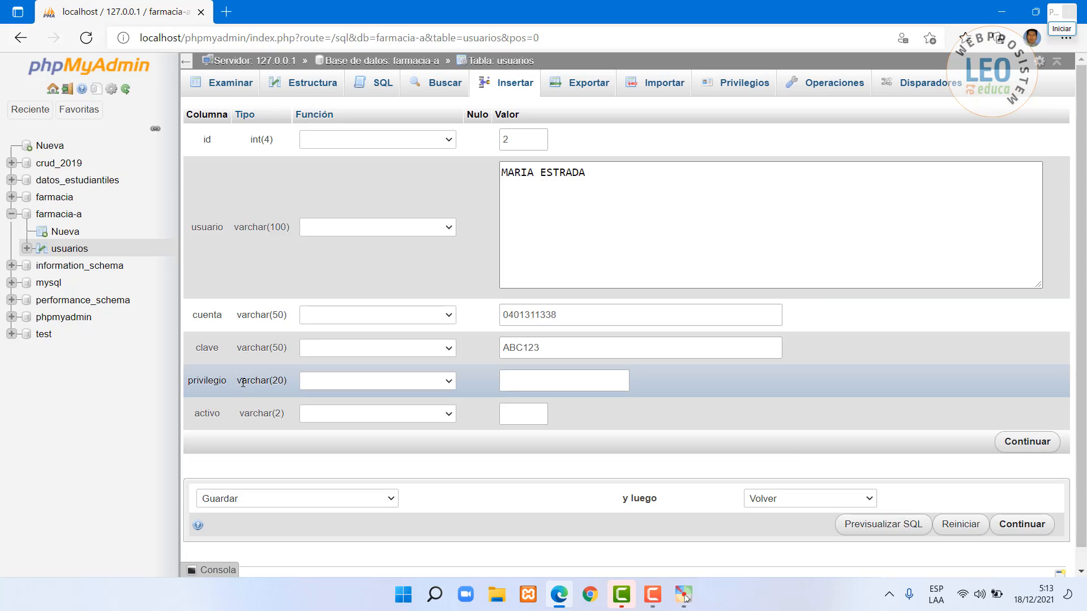
click(535, 380)
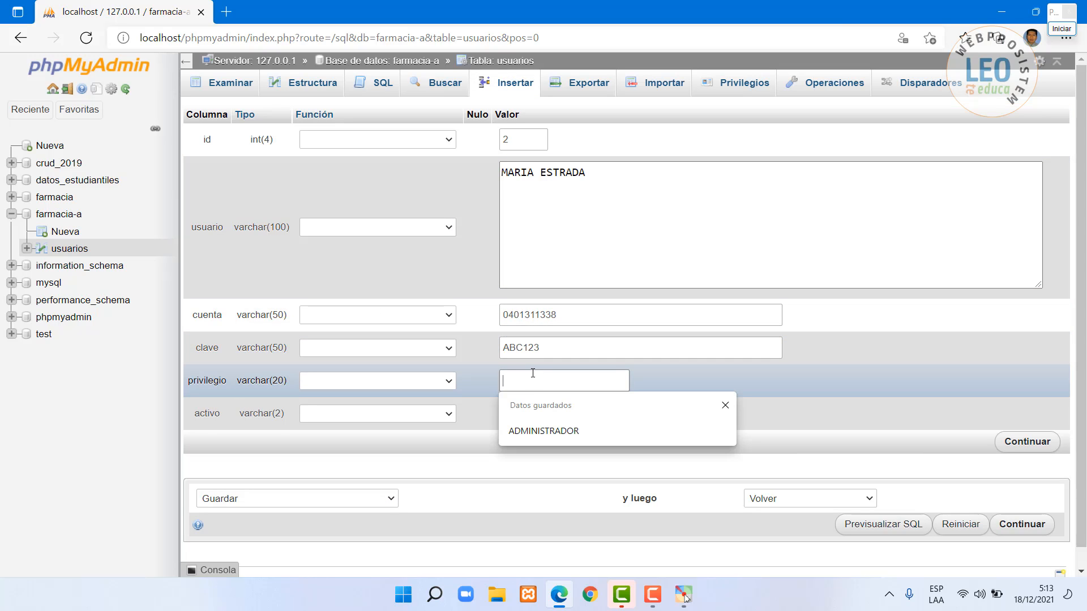
text(CLIENTE)
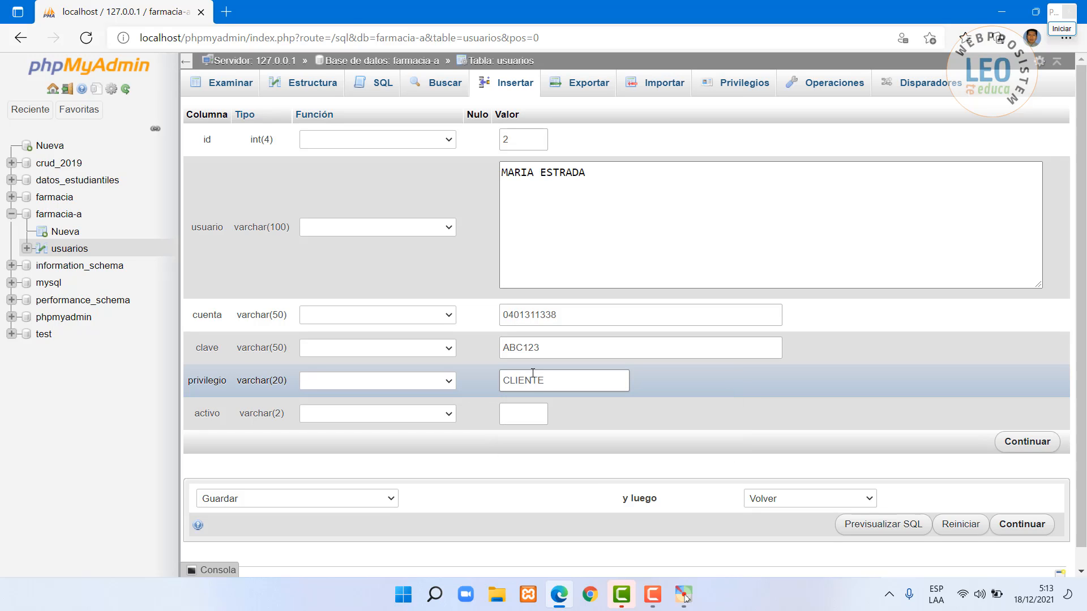
click(533, 414)
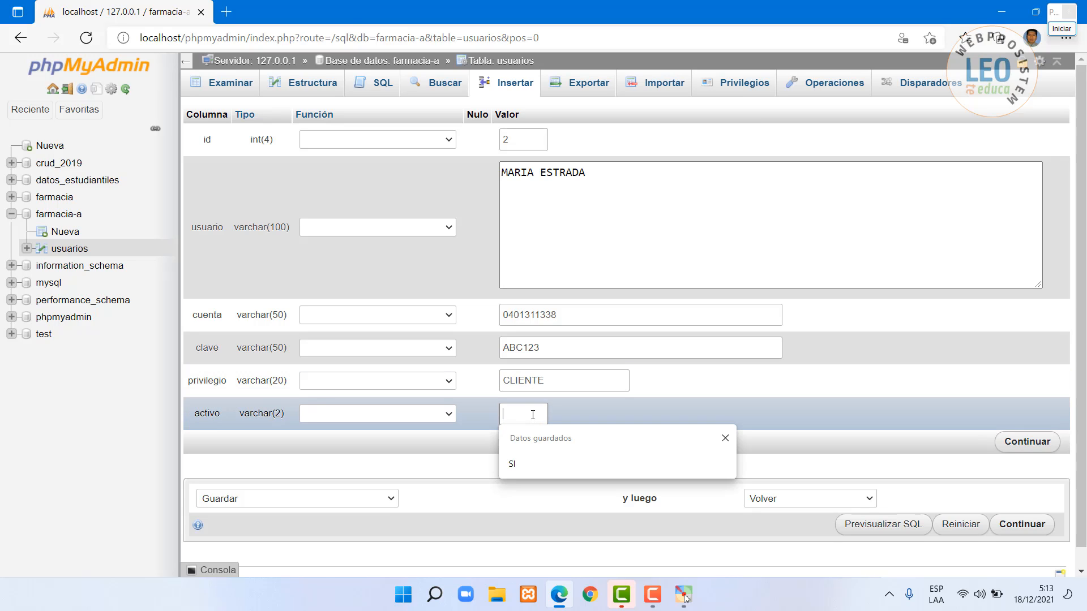
text(SI)
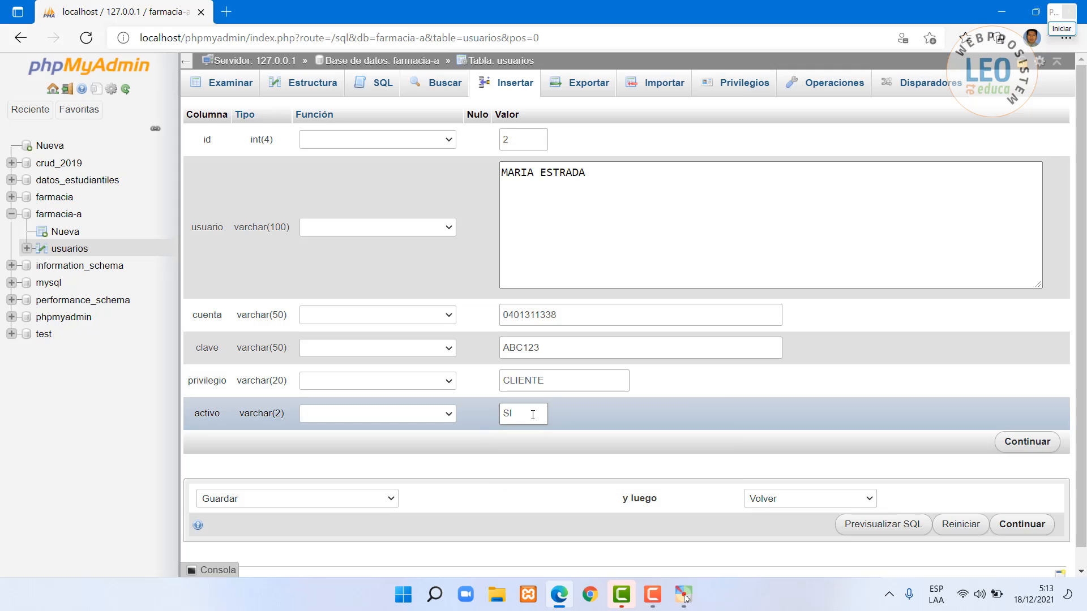
click(1025, 441)
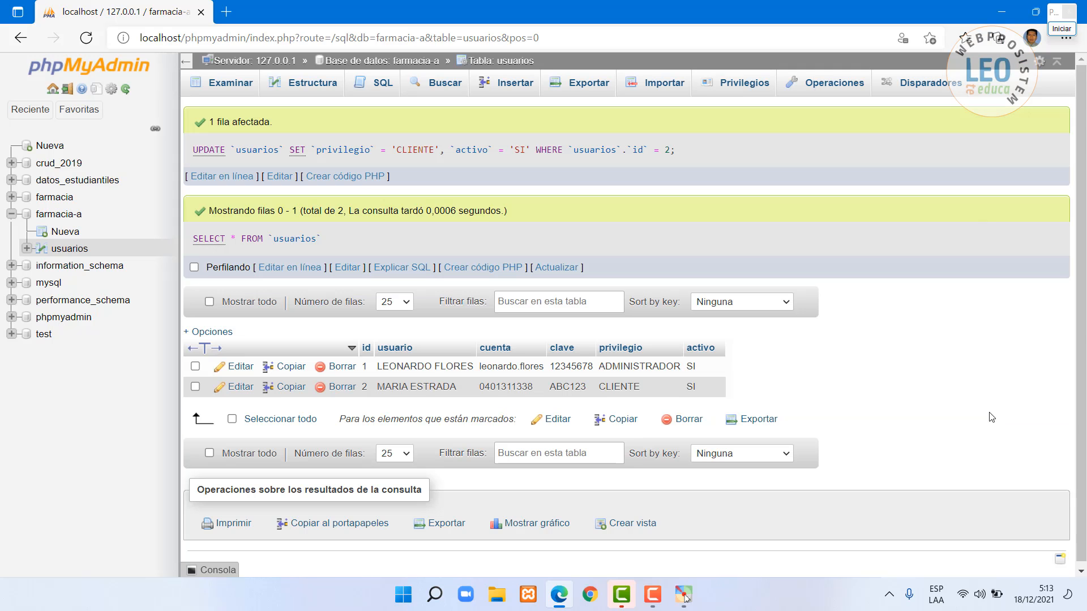